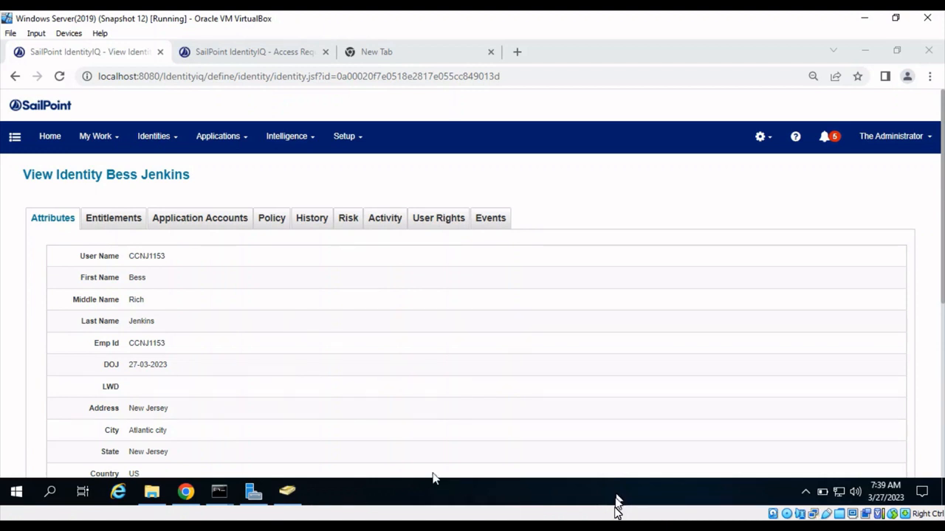
- Check the genieTickets query result in the MySQL console and the user name and joining date in the identity's attributes in Chrome
mouse_move(219, 491)
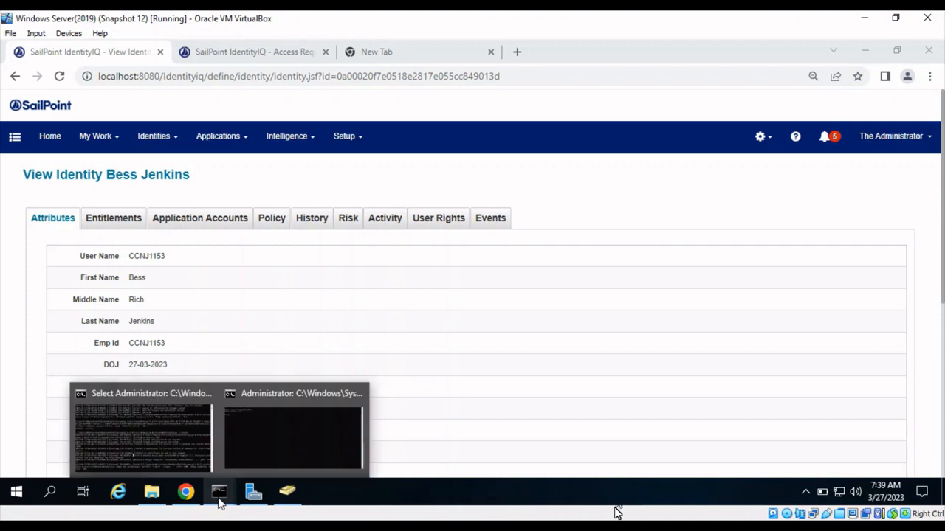
left_click(278, 448)
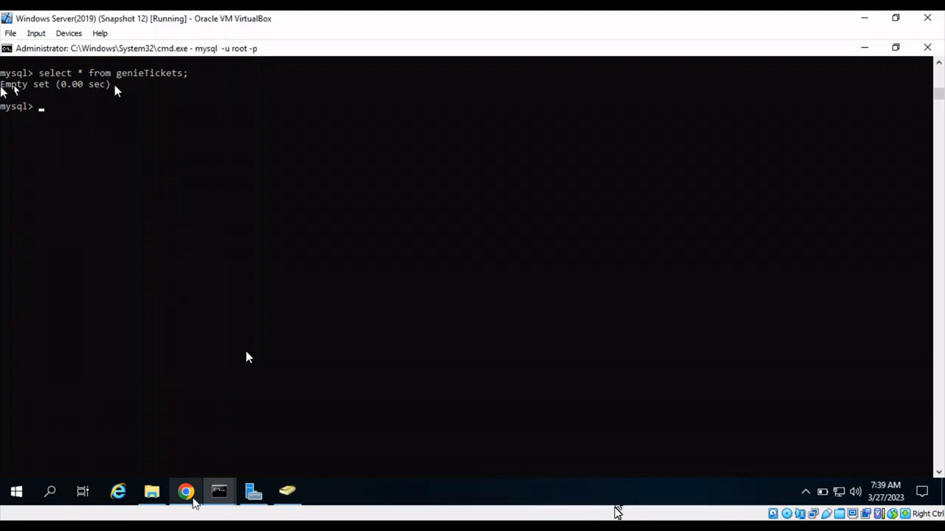
left_click(194, 500)
double_click(158, 256)
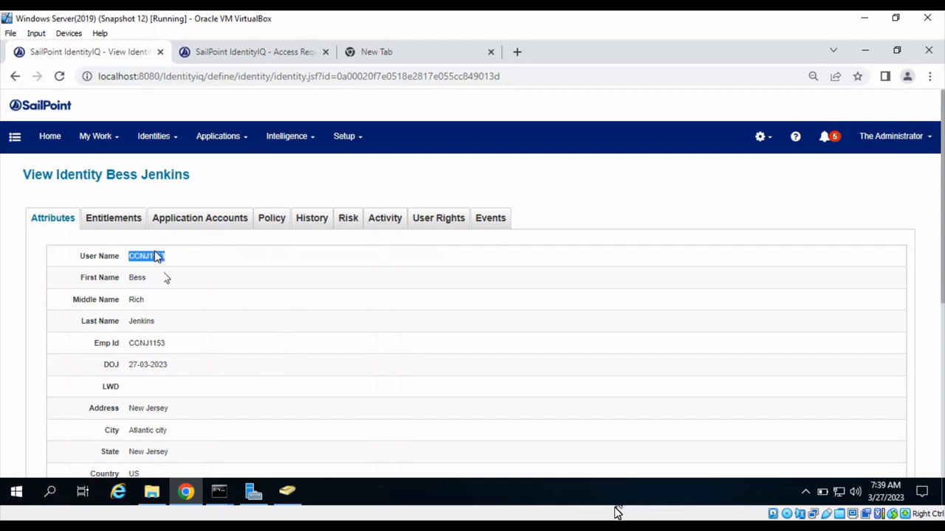
left_click(169, 278)
left_click_drag(130, 364, 177, 378)
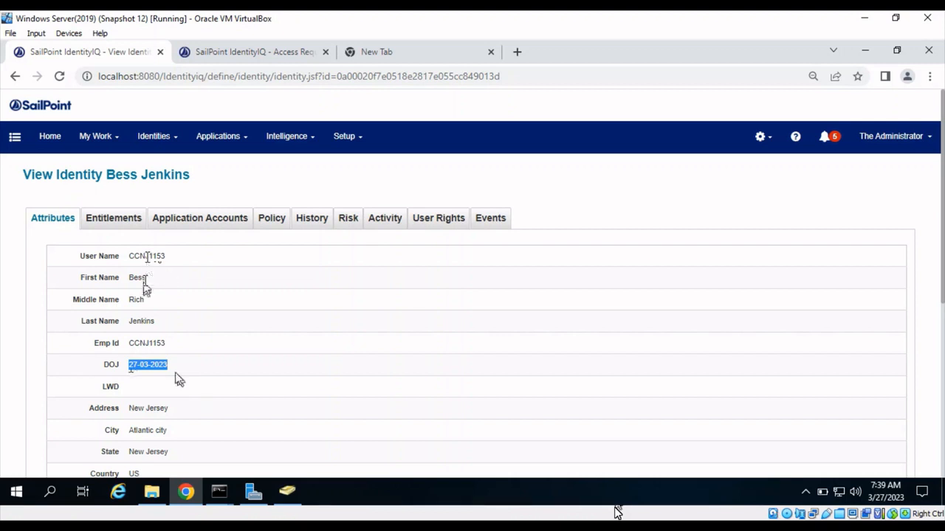
- Copy the identity's user name, search for it in Manage Accounts, and open that identity's accounts for management
left_click_drag(129, 256, 165, 258)
key("ctrl+c")
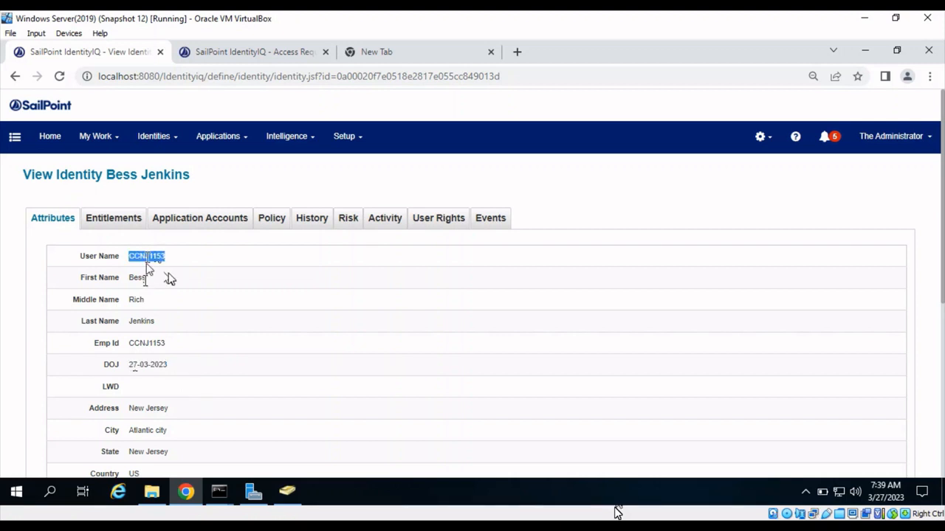
left_click(14, 136)
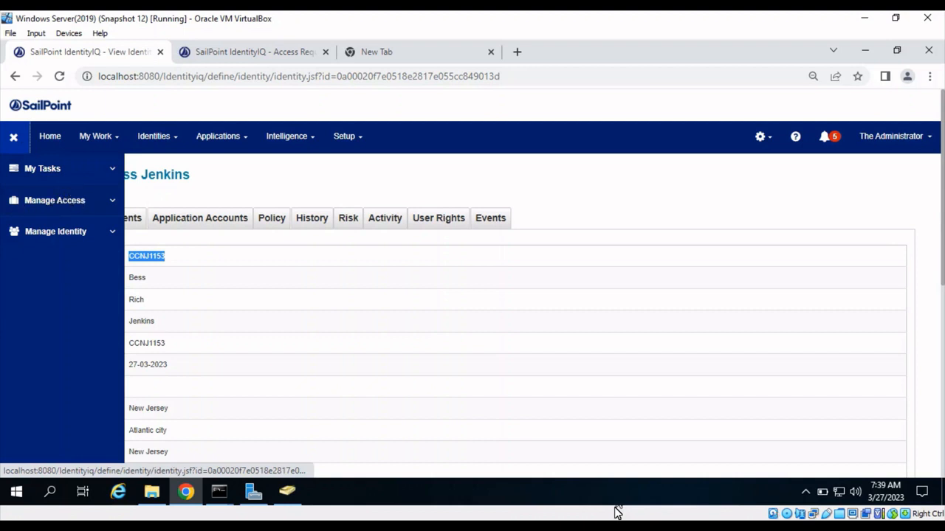
left_click(17, 203)
left_click(67, 255)
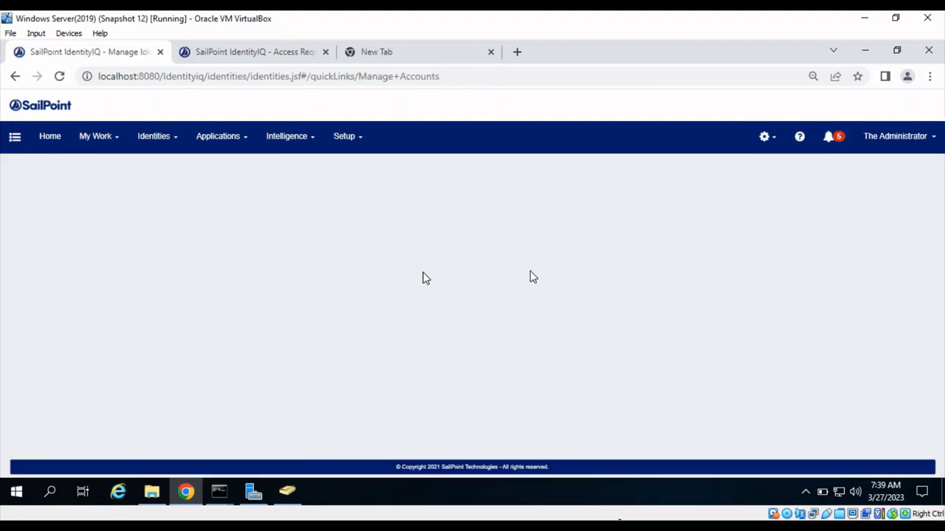
left_click(666, 168)
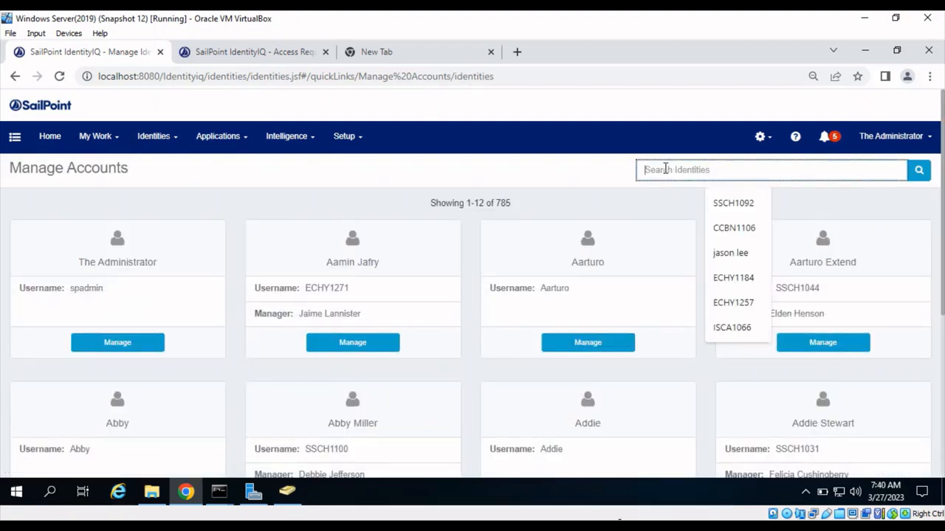
key("ctrl+v")
key("Return")
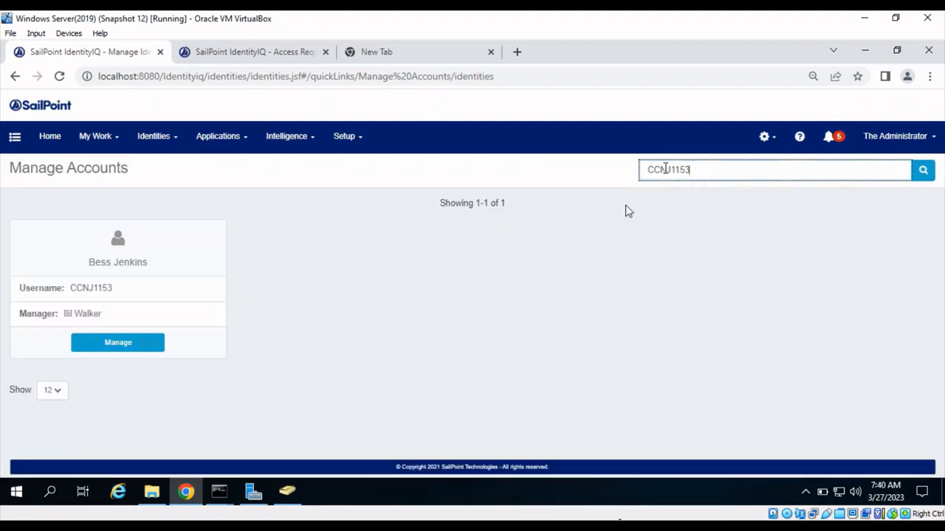
left_click(124, 348)
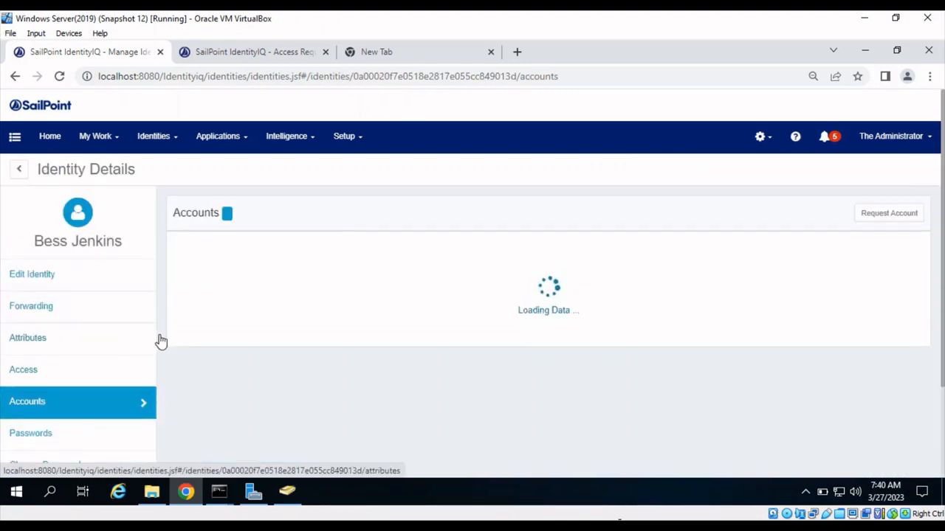
- Submit a request to create an AD Application account for the identity and reload the Access Requests list
left_click(888, 214)
left_click(342, 214)
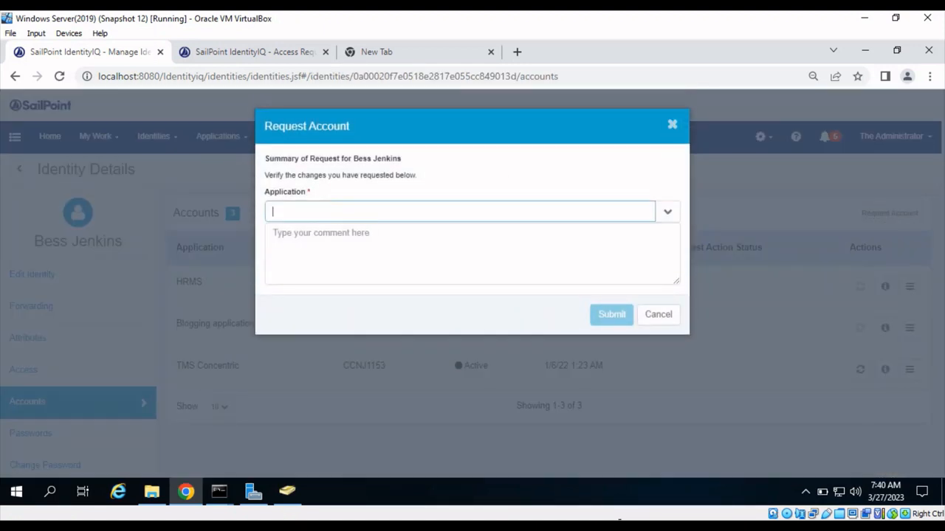
type("ad")
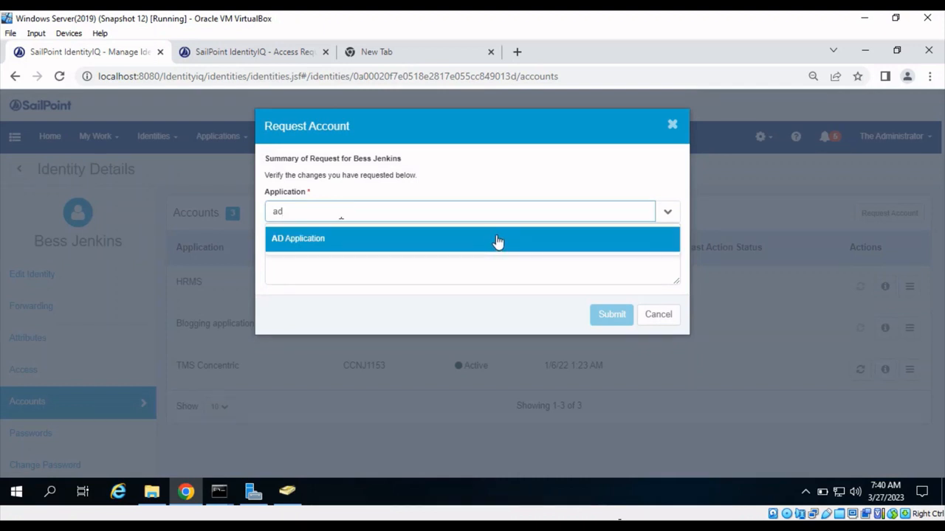
left_click(497, 239)
left_click(612, 316)
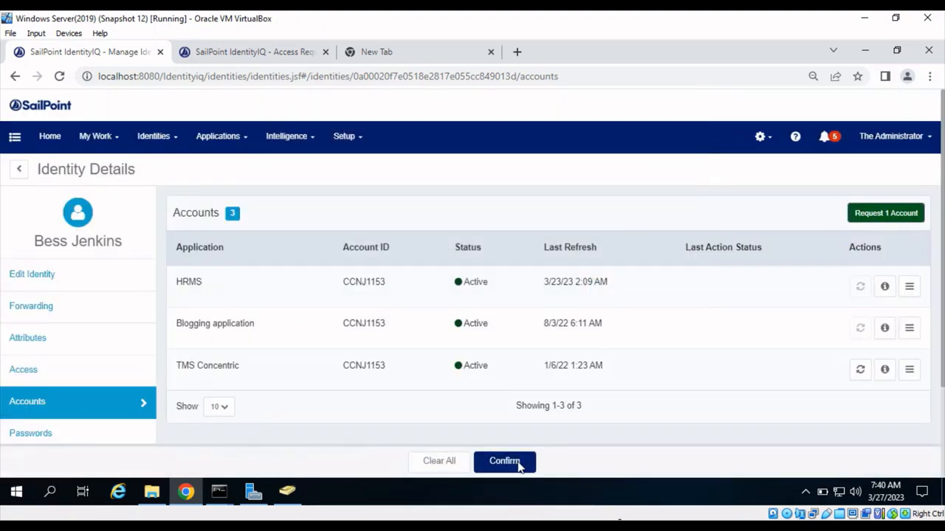
left_click(514, 463)
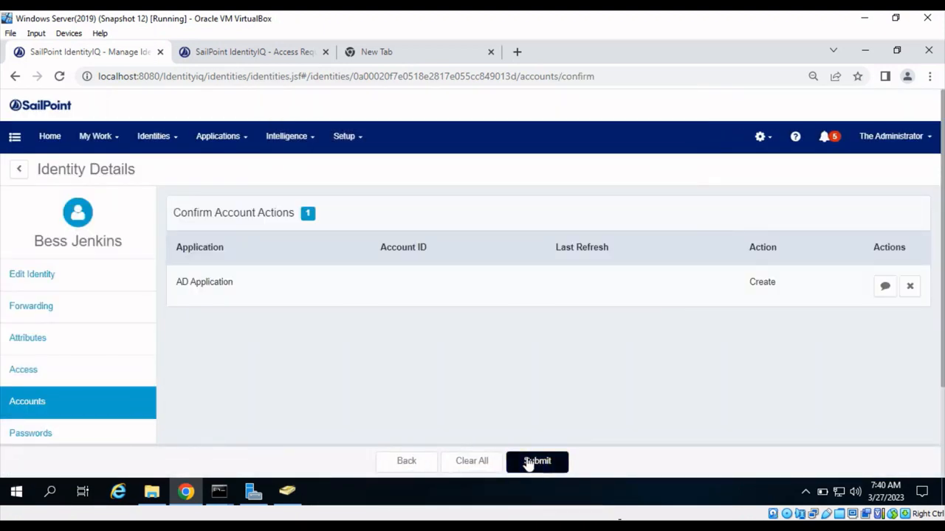
left_click(529, 463)
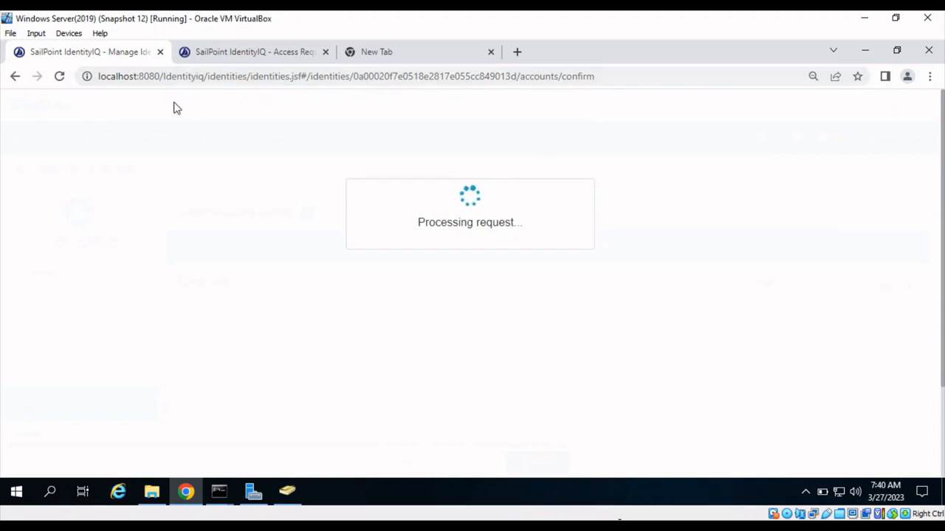
left_click(208, 54)
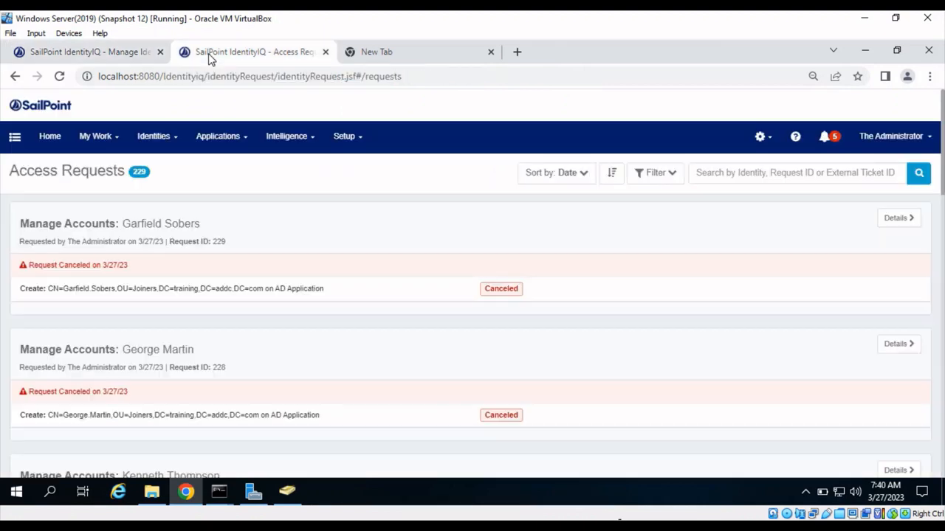
left_click(64, 77)
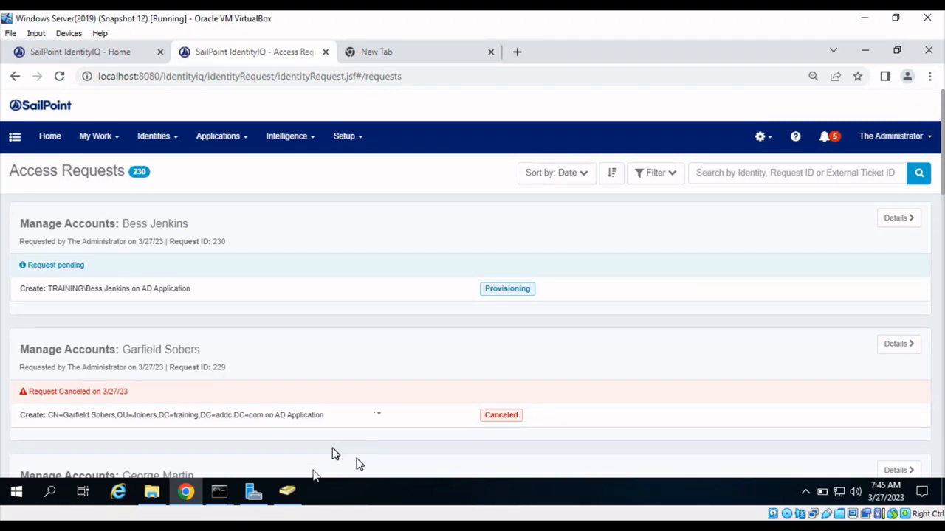
- Switch to Active Directory Users and Computers, refresh the Joiners organizational unit, and check for the requested user's account
left_click(288, 493)
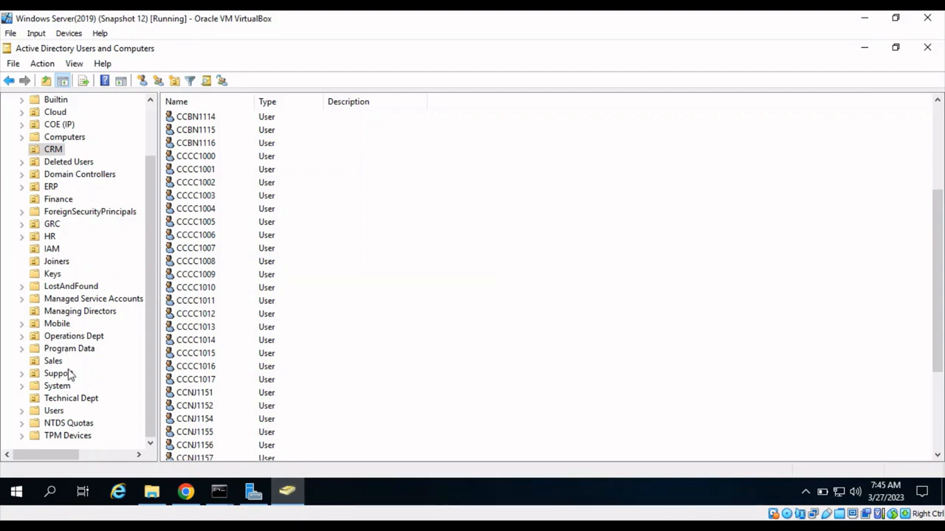
left_click(57, 262)
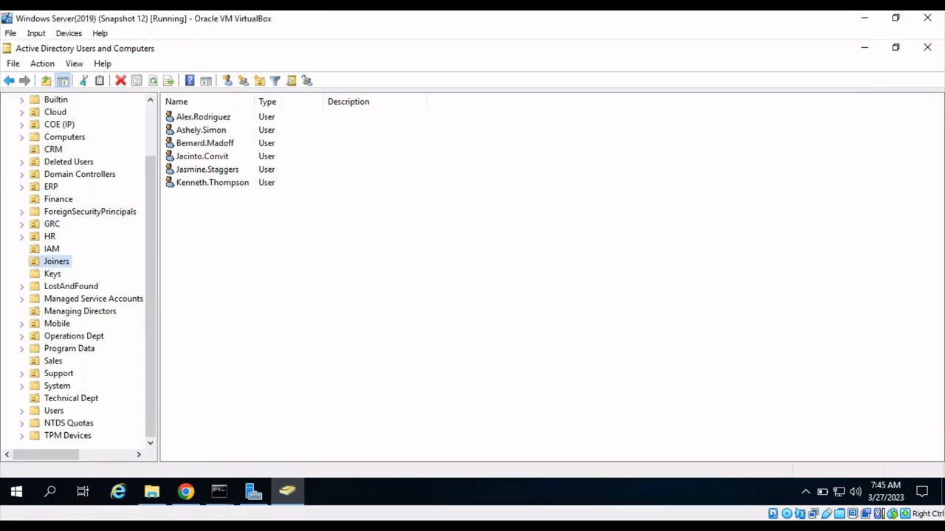
right_click(58, 263)
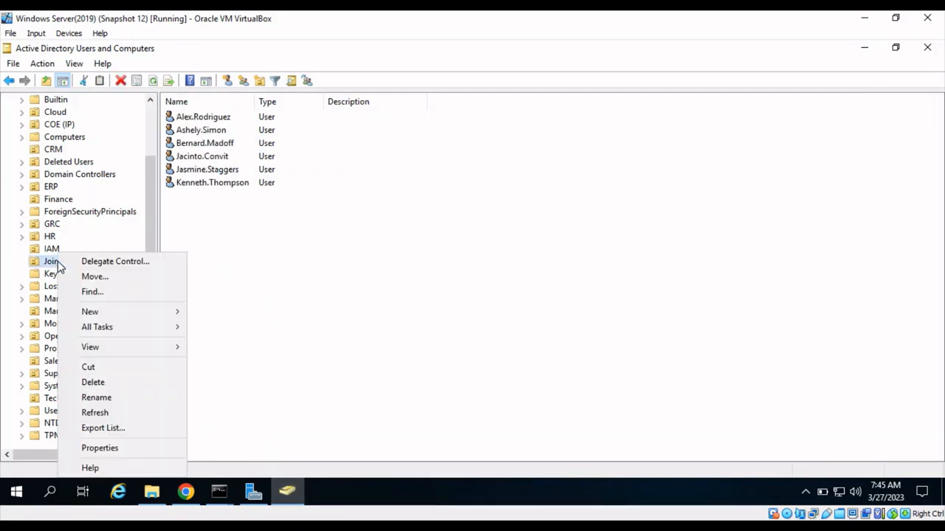
left_click(103, 413)
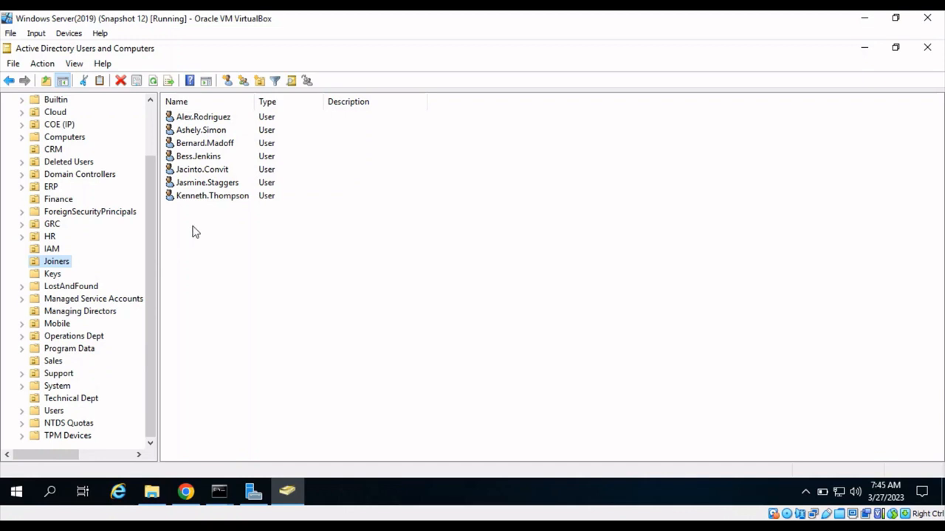
left_click(205, 161)
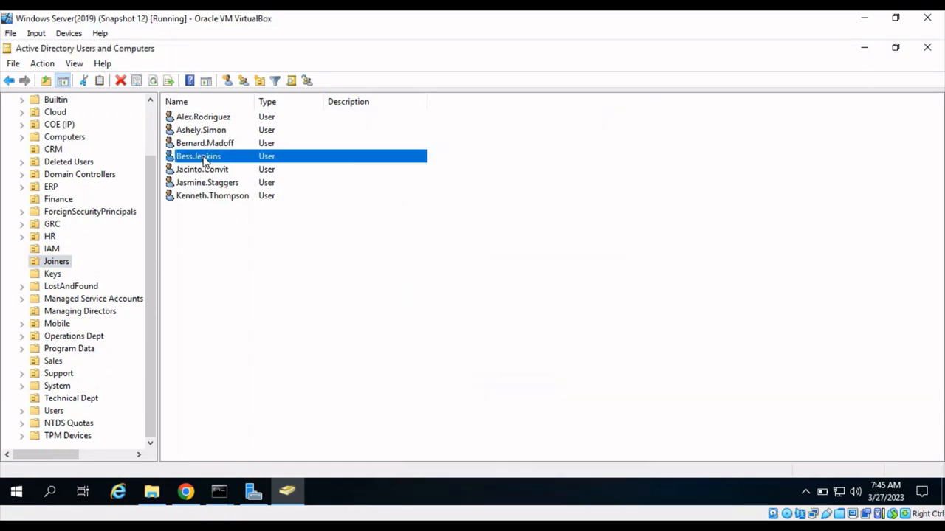
left_click(205, 161)
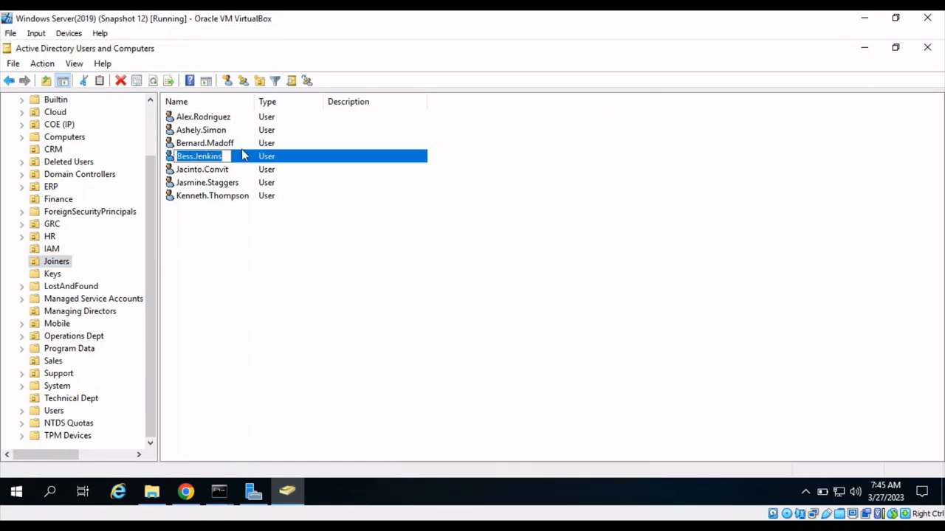
left_click(223, 272)
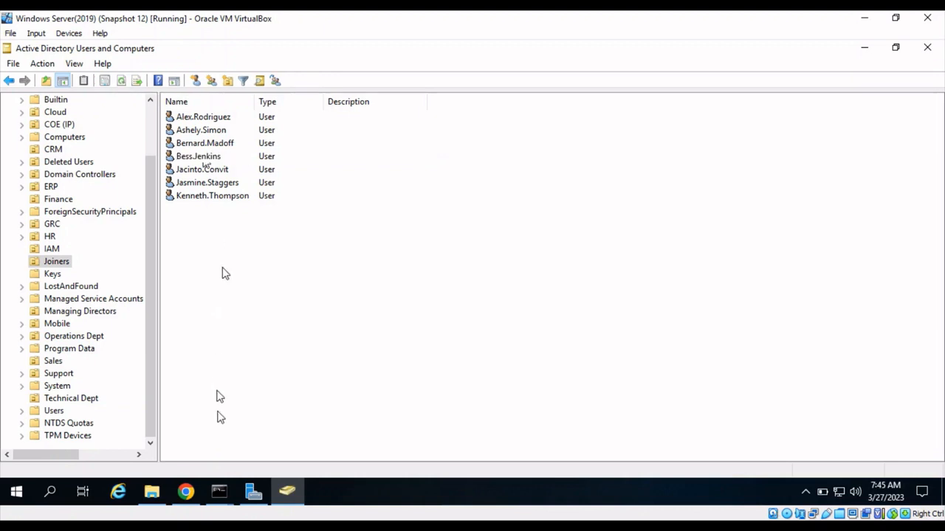
- Switch to the MySQL console and rerun the query "select * from genieTickets;"
mouse_move(222, 496)
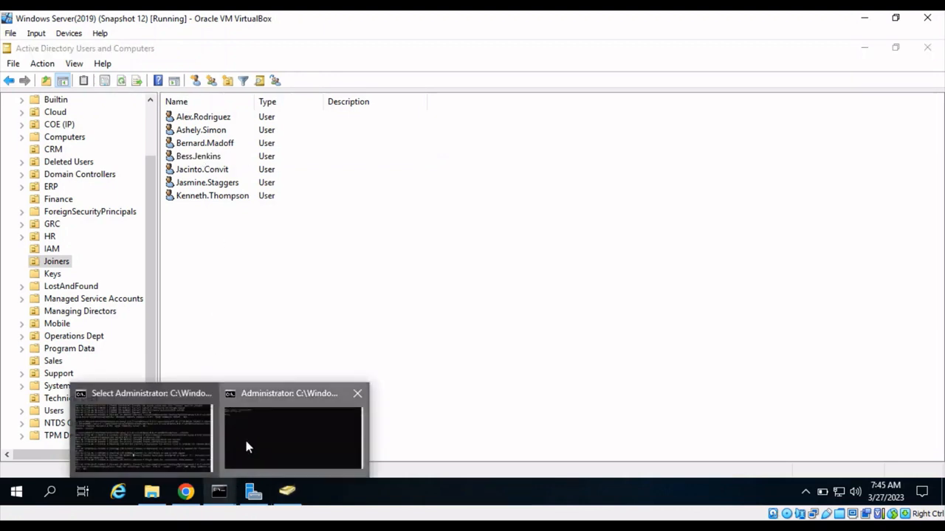
left_click(244, 446)
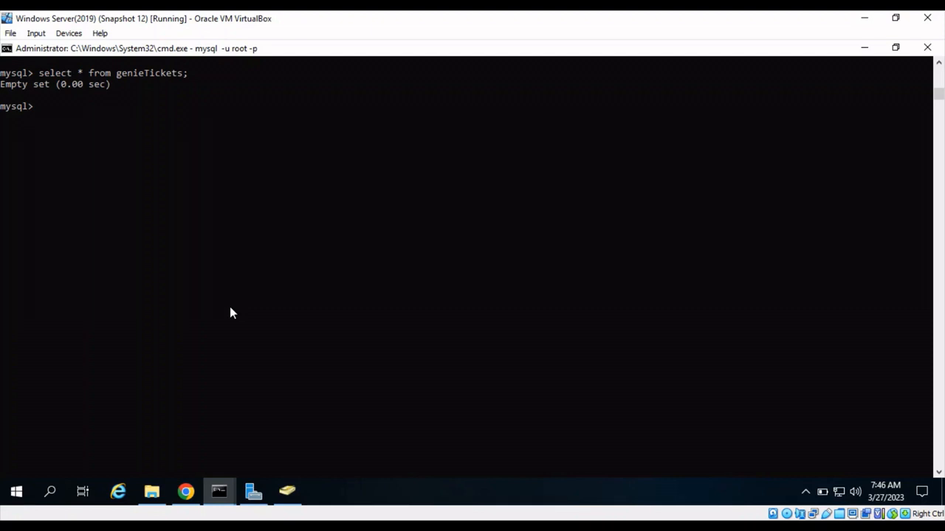
key("Up")
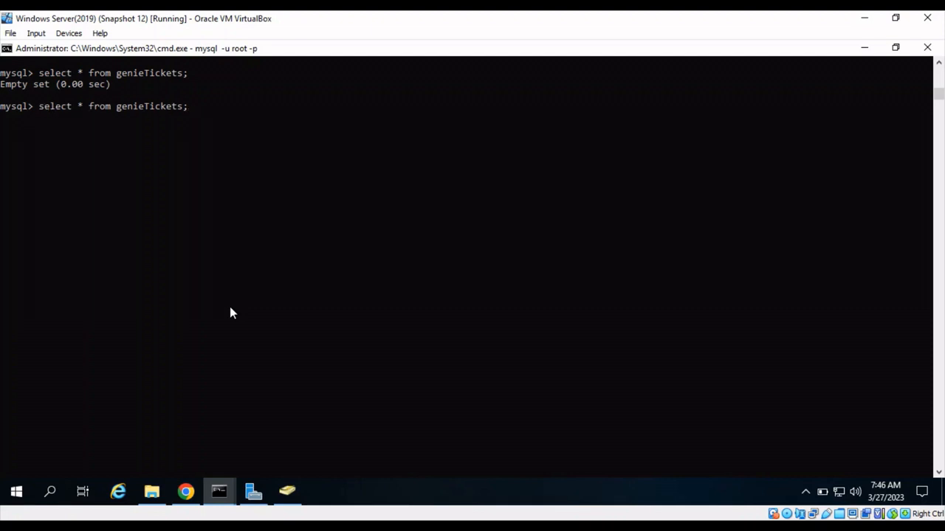
key("Return")
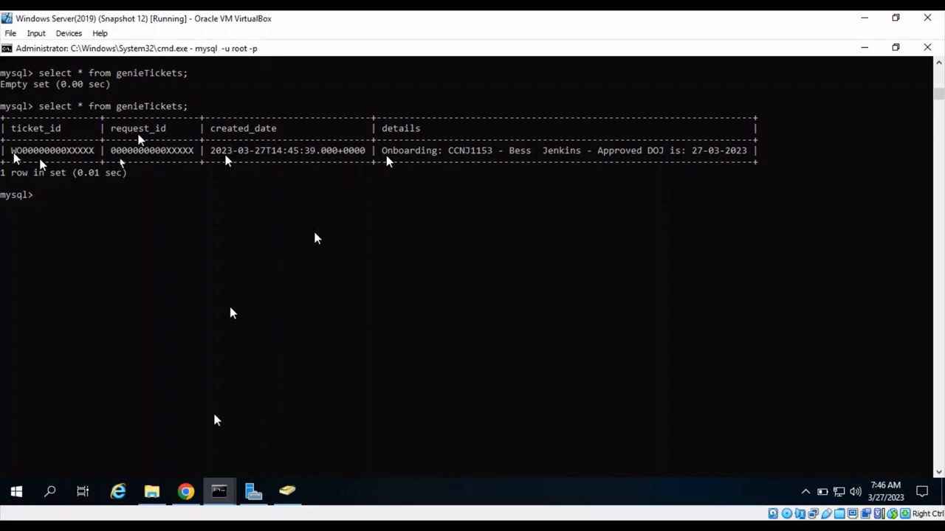
- Return to Chrome and filter the Identity Warehouse by another employee's user name
left_click(187, 495)
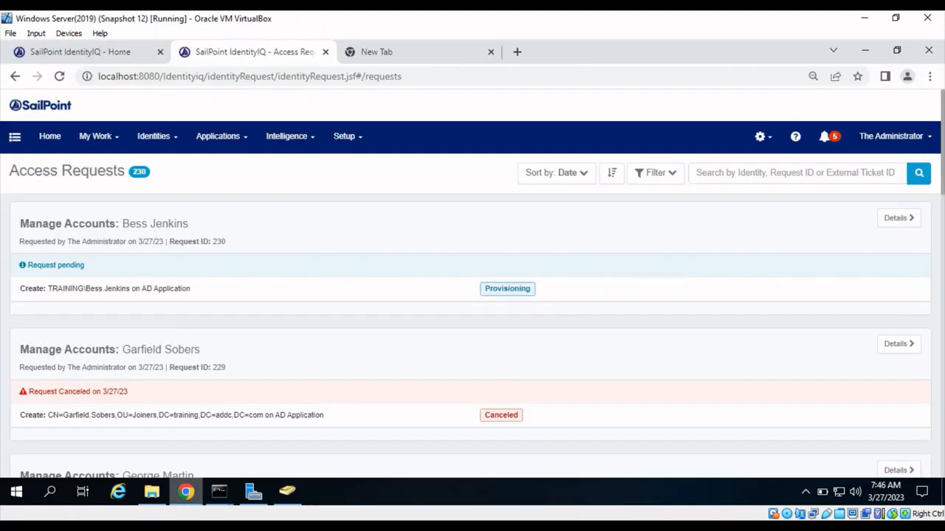
left_click(169, 134)
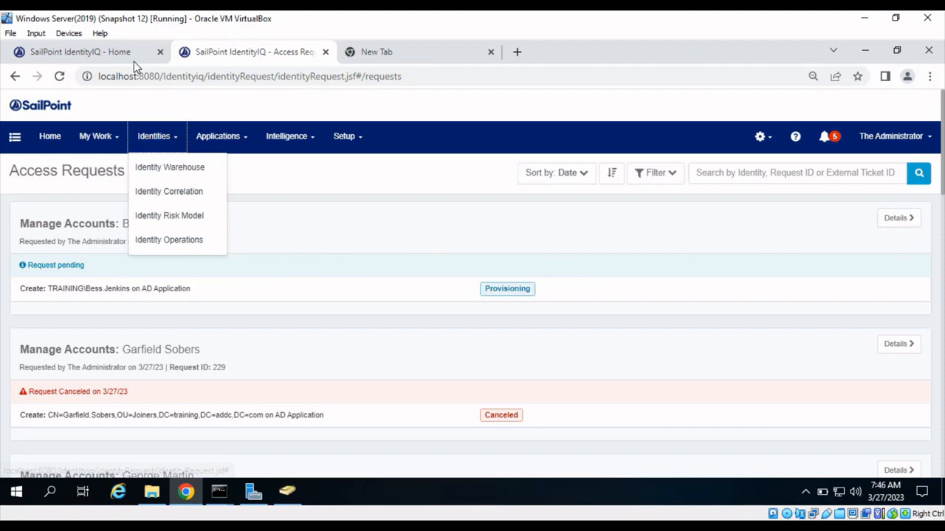
left_click(156, 167)
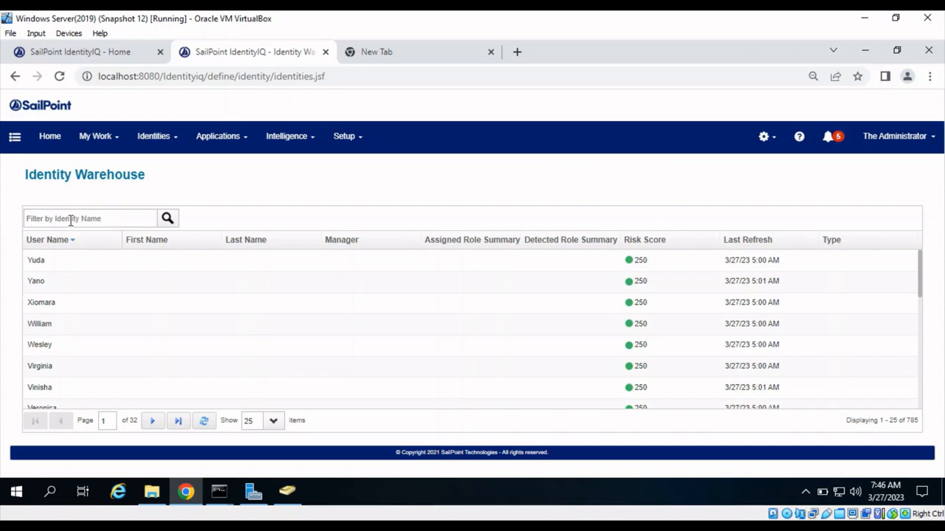
left_click(53, 219)
type("v")
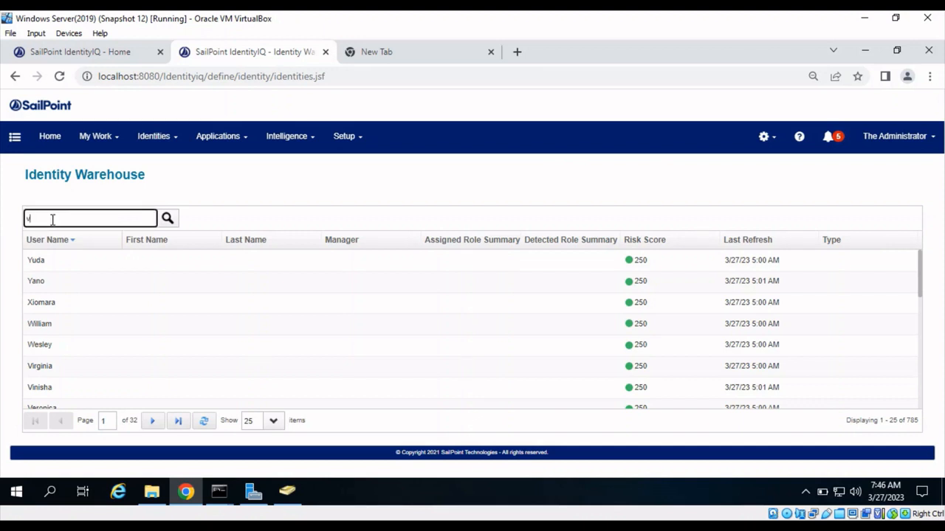
type("cnj")
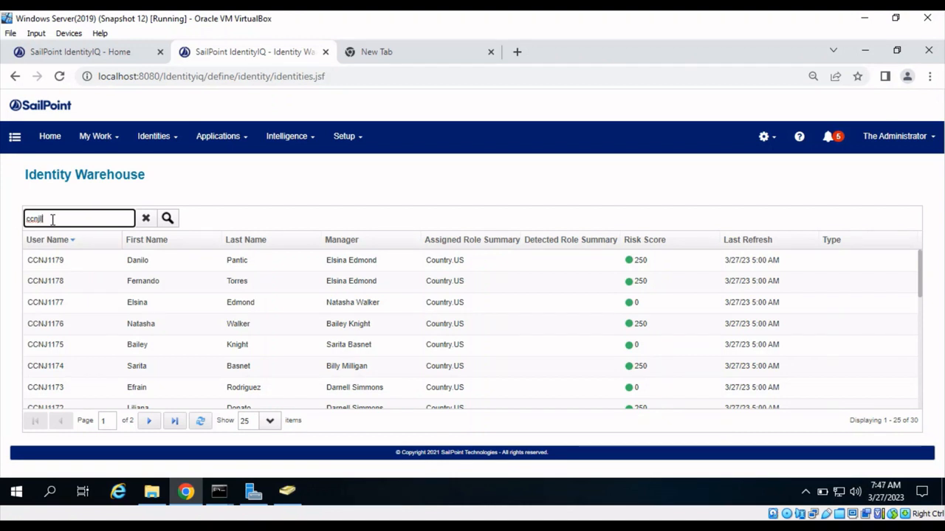
type("11")
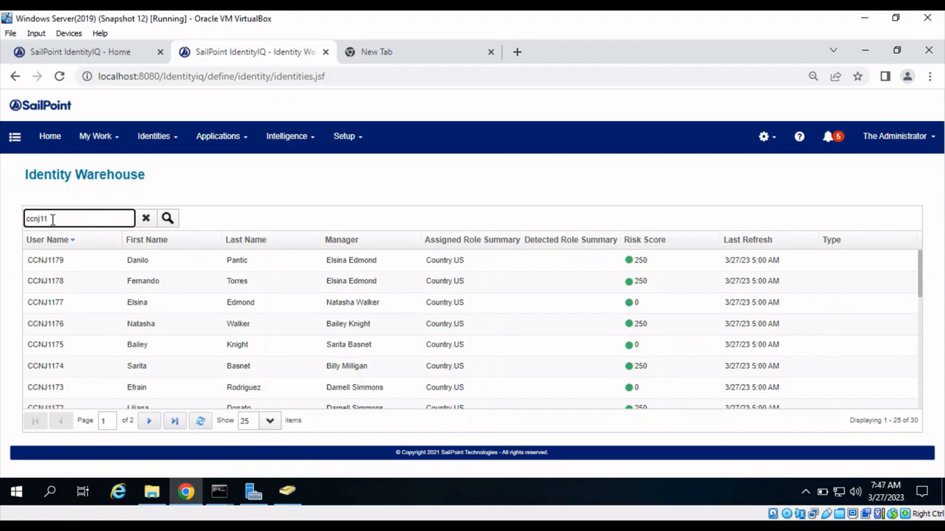
type("2")
type("9")
left_click_drag(85, 219, 7, 220)
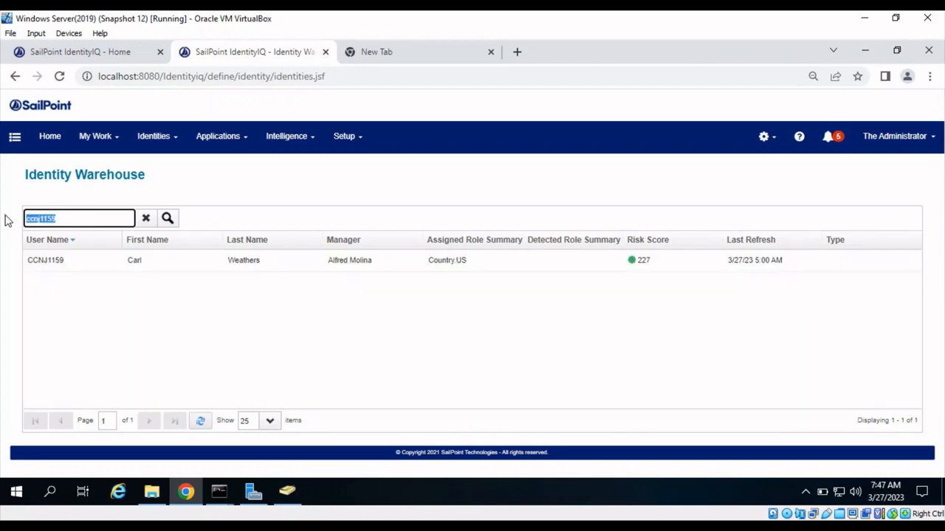
- Open the filtered employee's identity from the Identity Warehouse and check the LWD and user name attributes
left_click(6, 217)
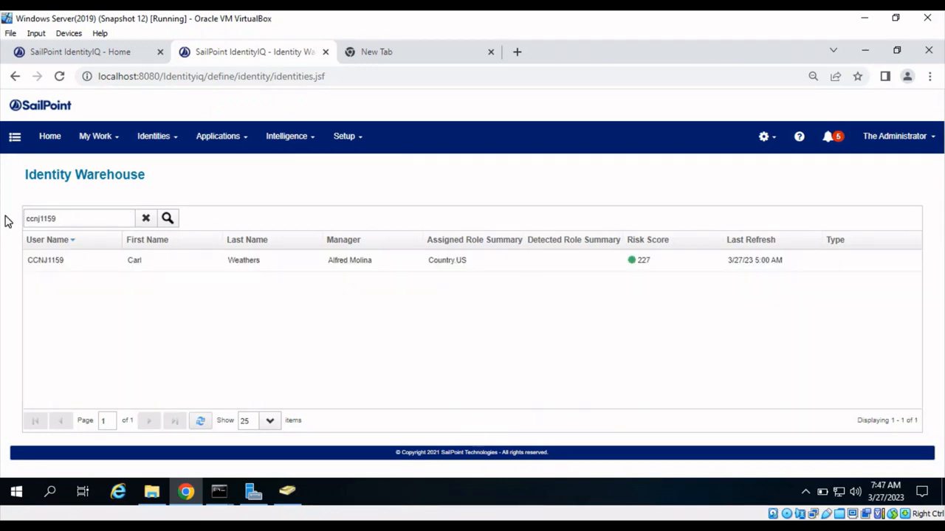
left_click(104, 266)
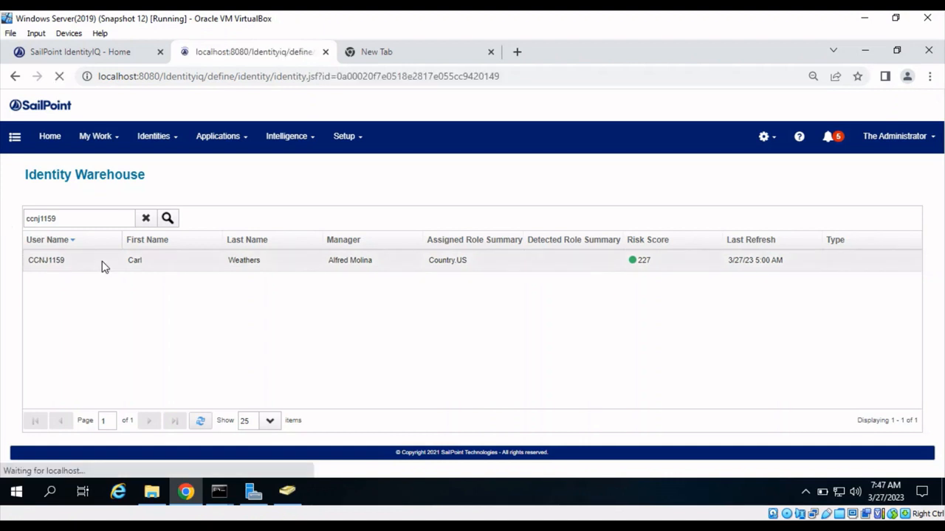
scroll(293, 308, "down", 1)
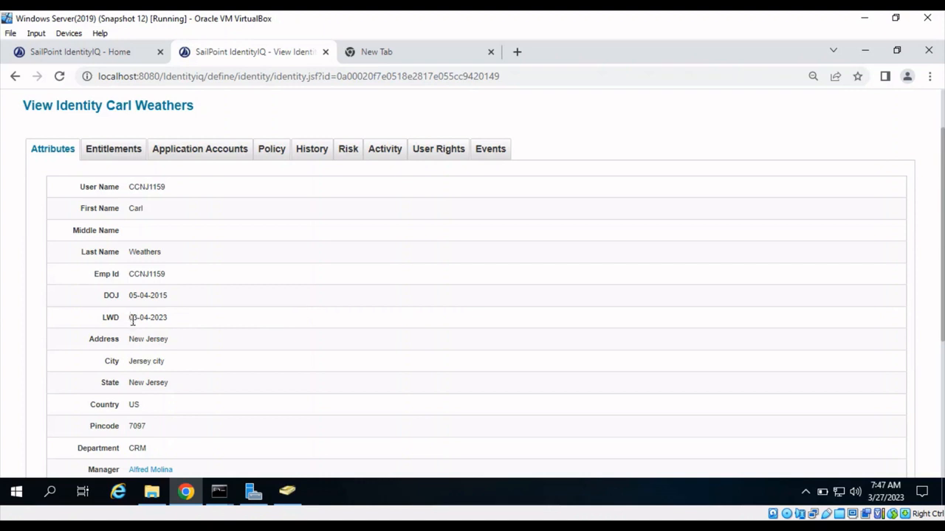
left_click_drag(130, 317, 164, 317)
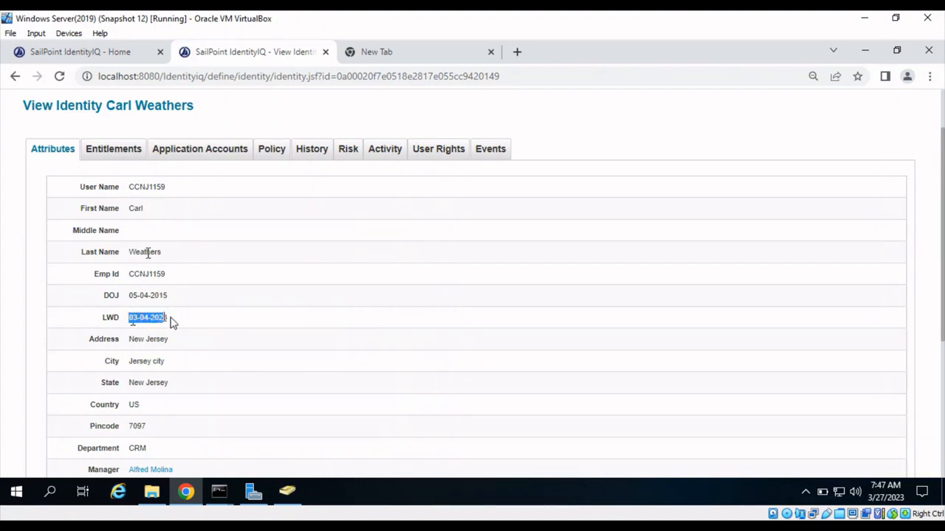
left_click_drag(170, 318, 132, 318)
double_click(144, 184)
left_click(144, 184)
scroll(152, 206, "up", 1)
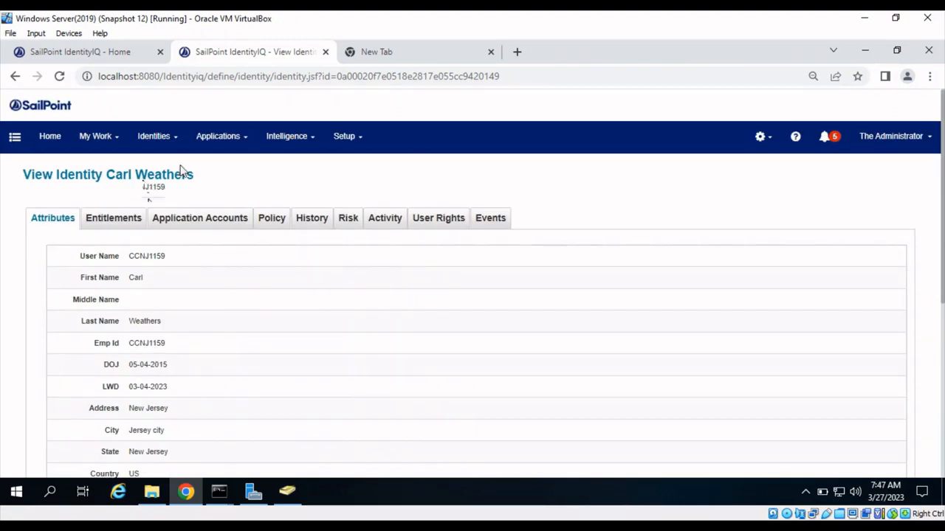
- Enable the Genie-Exit-Ticket-Event lifecycle event by clearing its Disabled option, and save it
left_click(341, 135)
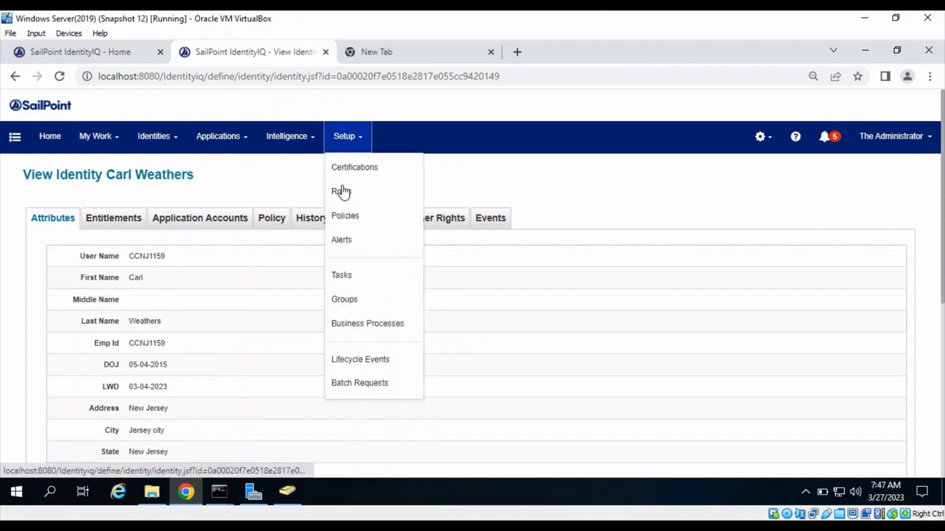
left_click(369, 360)
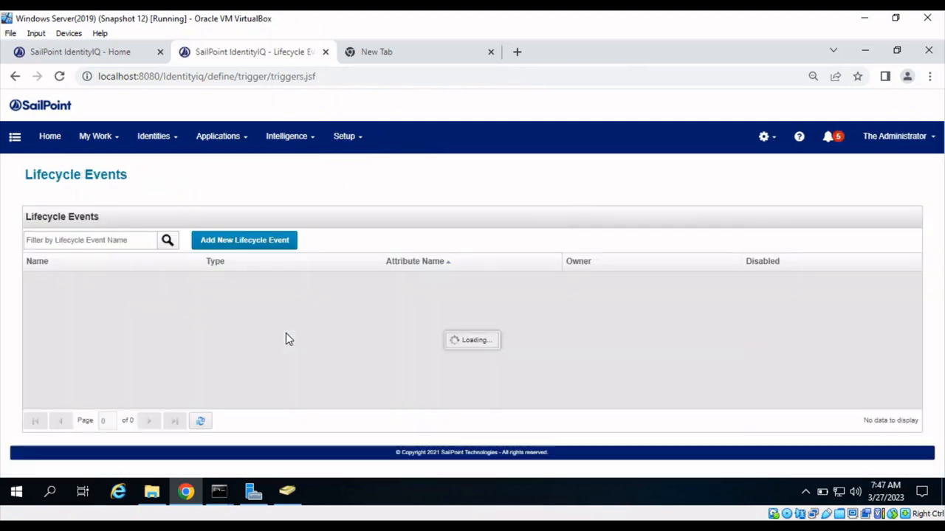
left_click(108, 388)
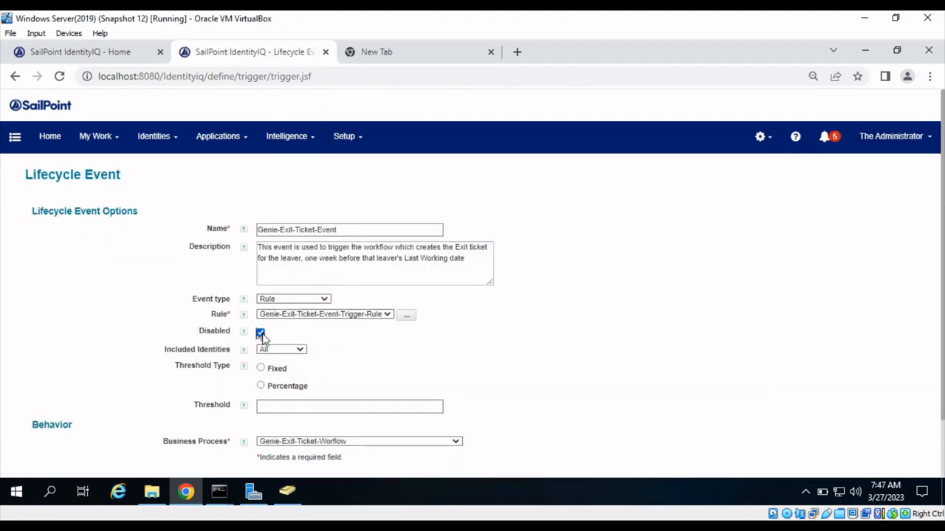
left_click(261, 333)
scroll(354, 360, "down", 2)
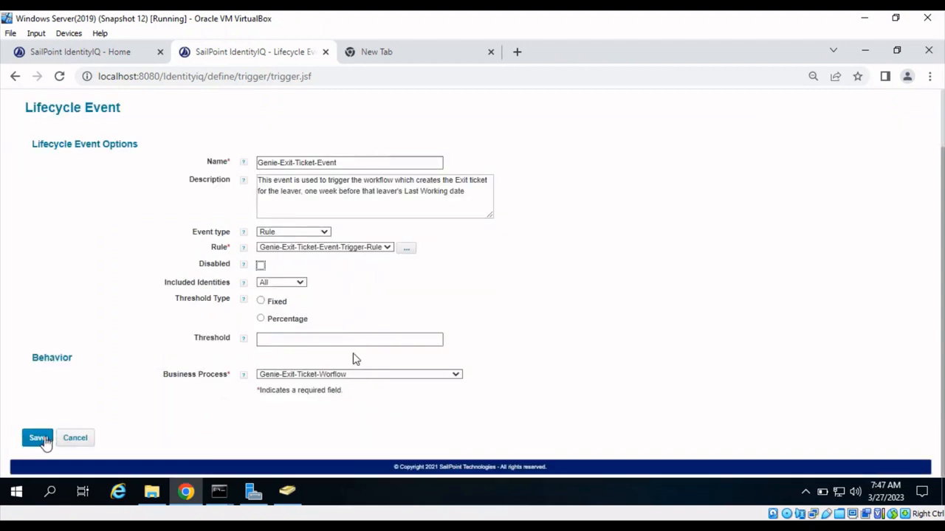
left_click(41, 440)
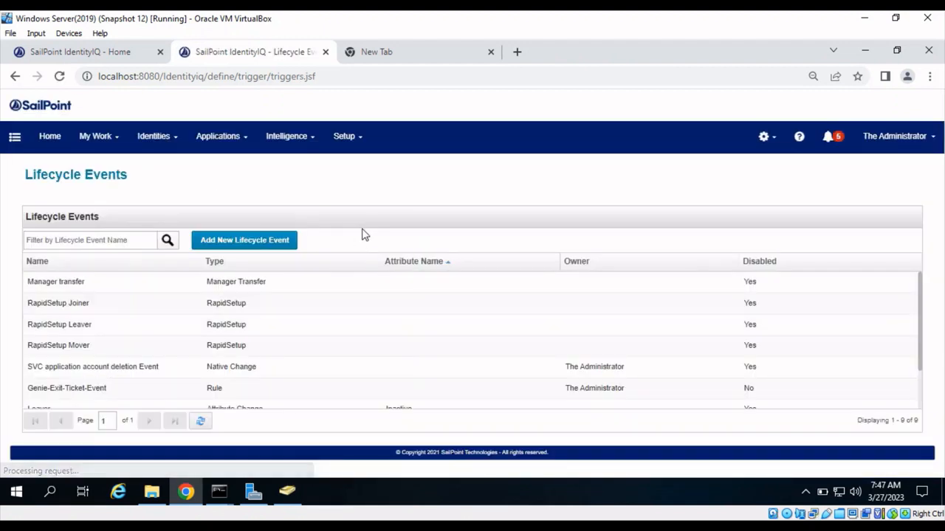
- Search the tasks for "ref" and open the Refresh Identity Cube task for editing
mouse_move(343, 138)
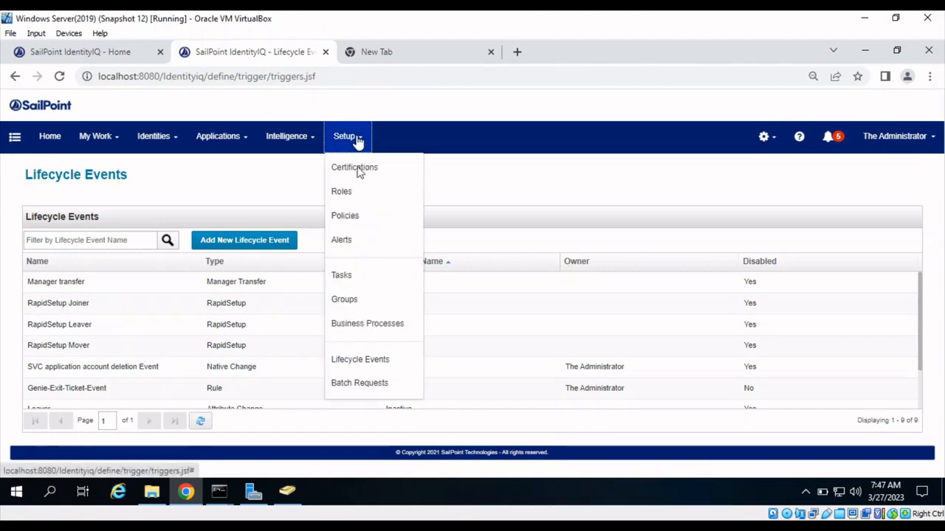
left_click(360, 276)
left_click(76, 241)
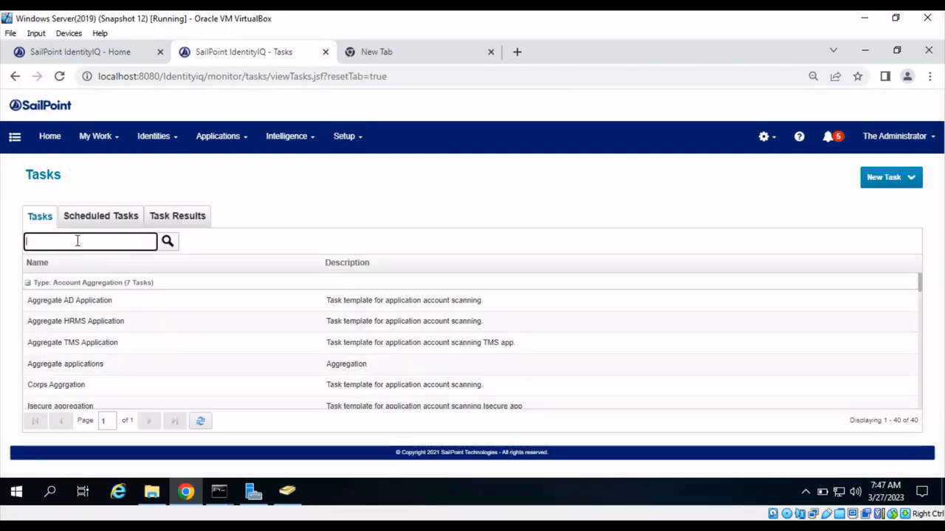
type("ref")
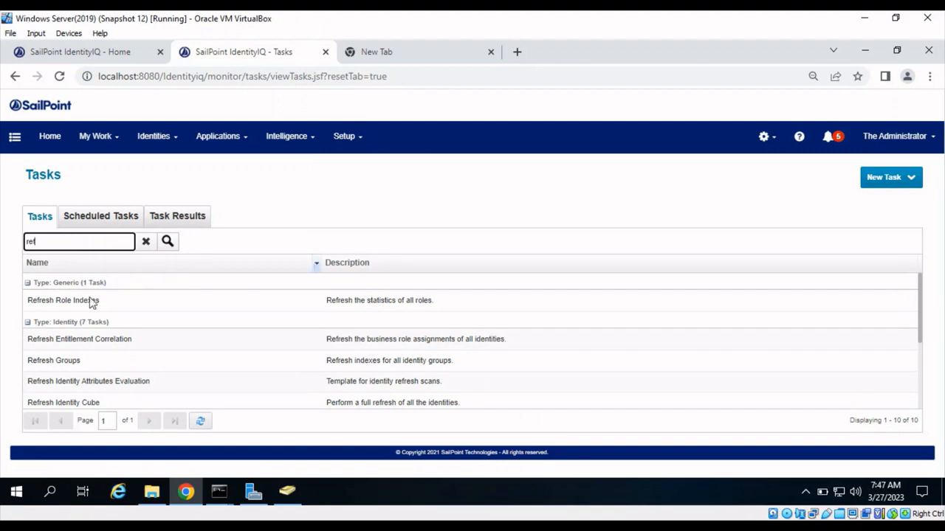
left_click(94, 401)
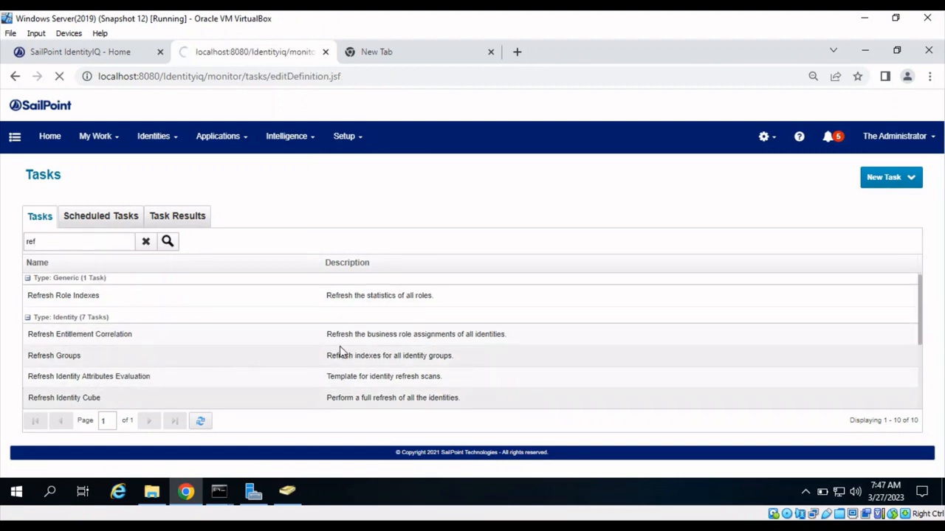
- Set the task's optional filter string to match only the leaver's user name
scroll(442, 369, "down", 1)
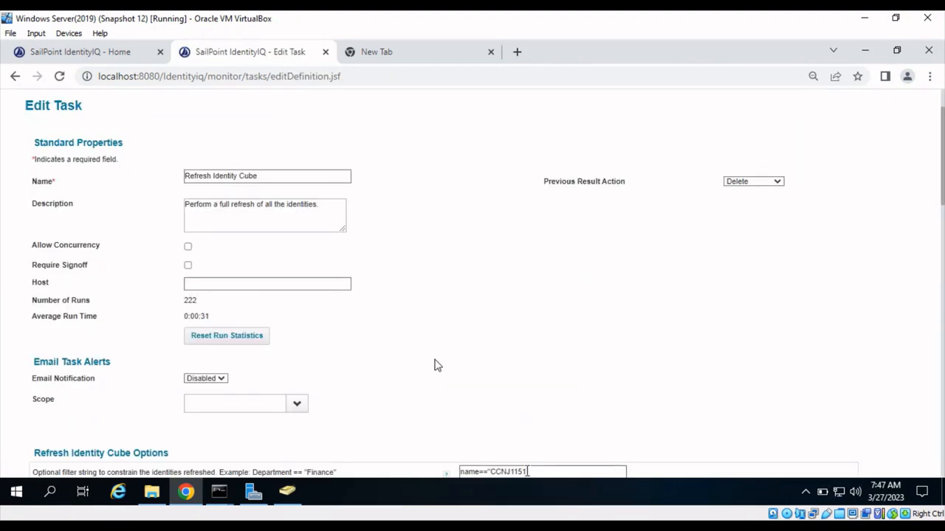
left_click(527, 472)
key("BackSpace")
type("\"")
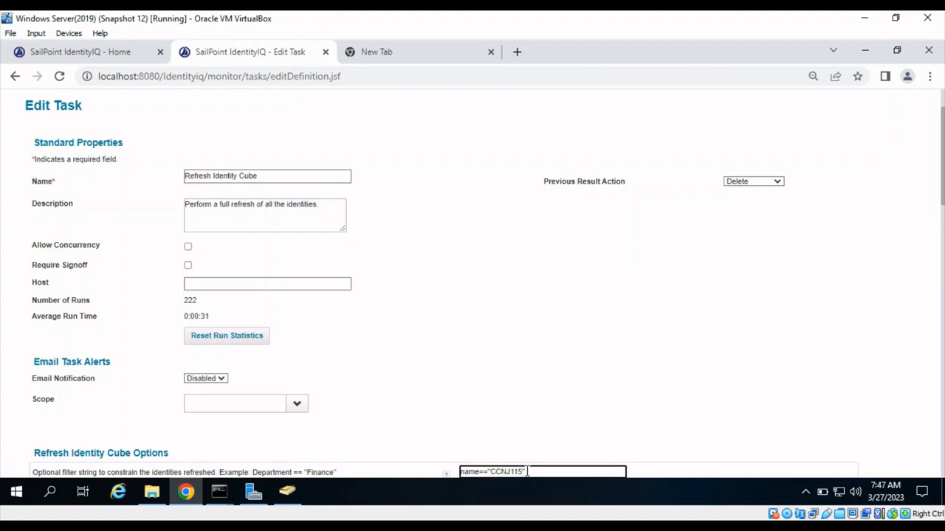
key("BackSpace")
type("9")
scroll(527, 472, "down", 5)
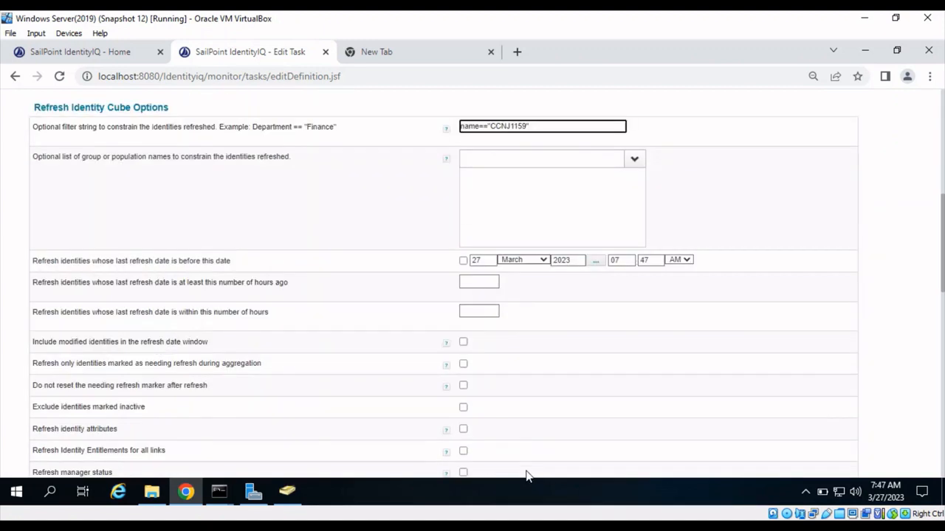
- Check the Process events option, save and execute the Refresh Identity Cube task, and acknowledge the background run
scroll(527, 472, "down", 3)
scroll(527, 476, "down", 4)
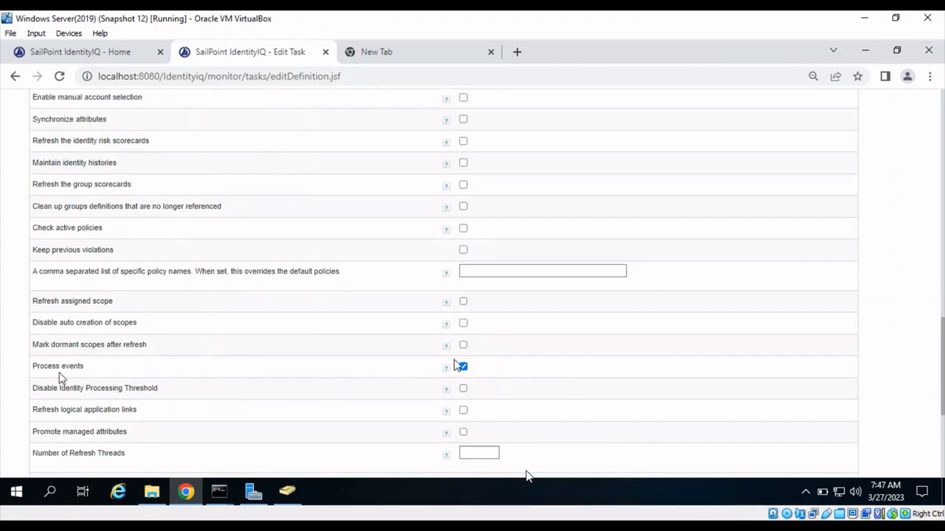
scroll(347, 380, "down", 2)
scroll(347, 380, "down", 2)
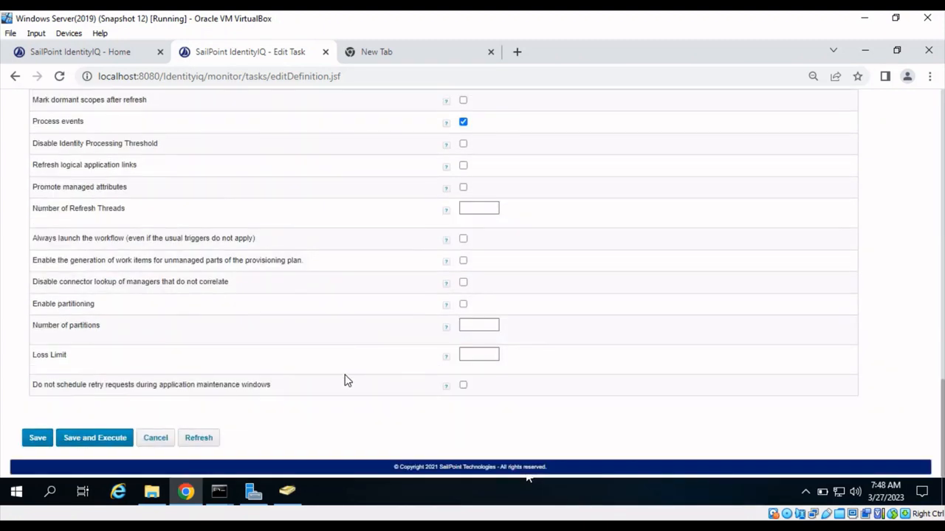
left_click(110, 440)
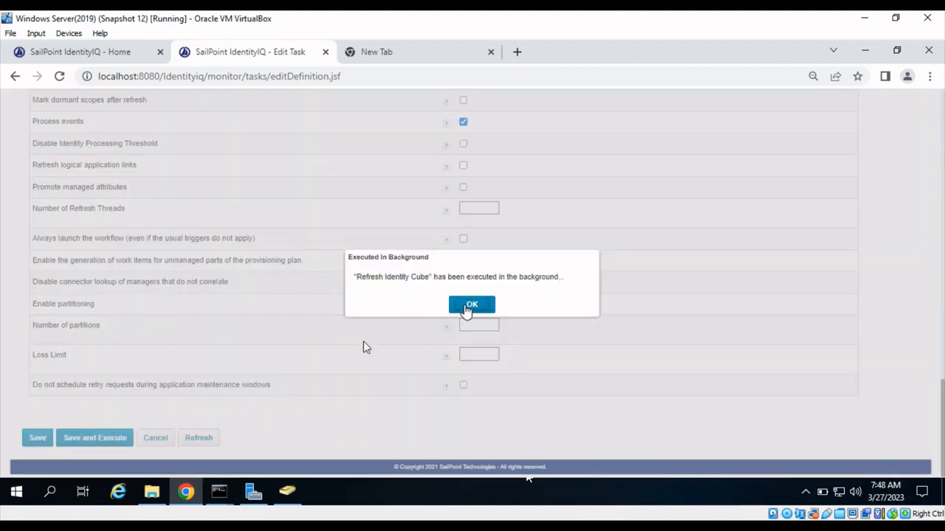
left_click(467, 301)
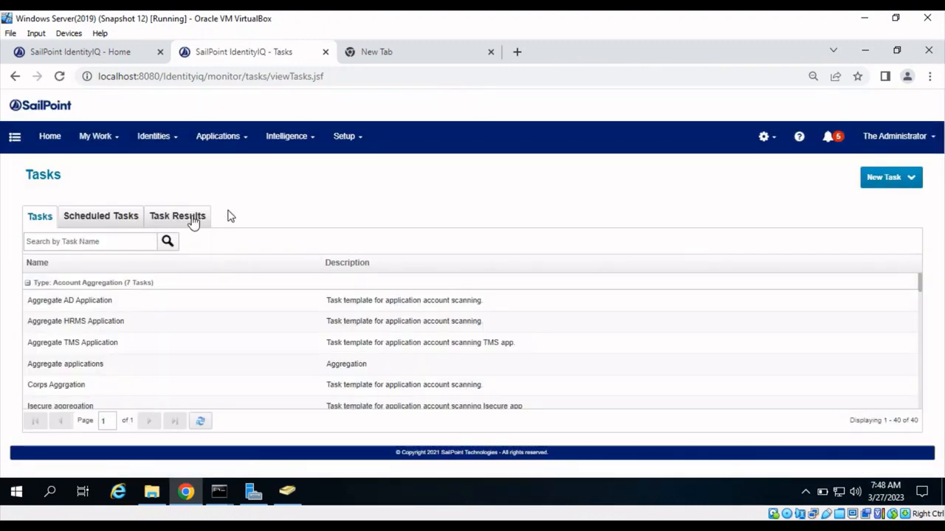
- Search the task results for "ref" and open the latest Refresh Identity Cube result
left_click(179, 218)
left_click(107, 237)
type("ref")
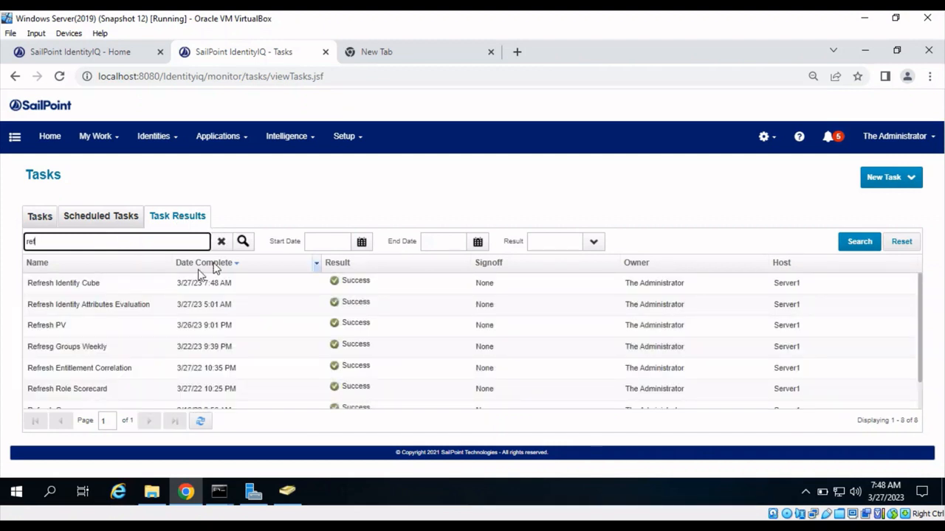
left_click(207, 289)
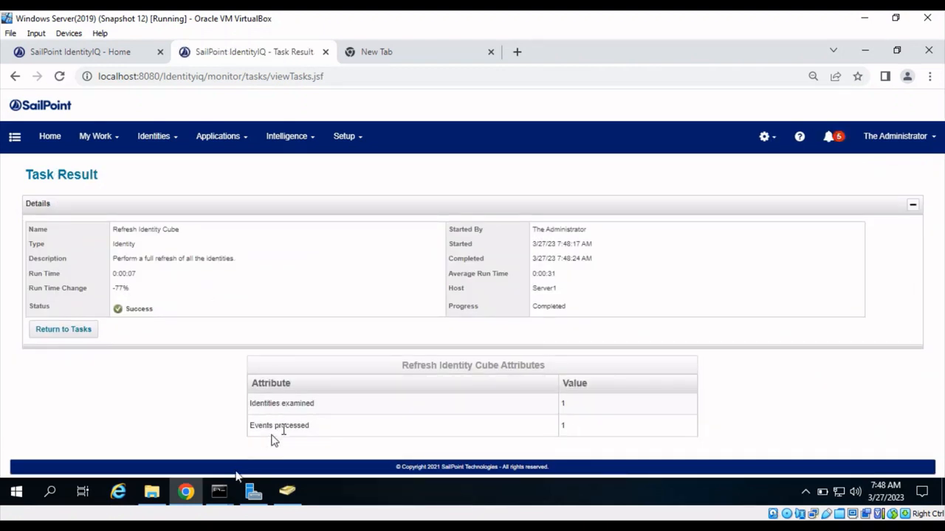
- Switch to the MySQL console and rerun "select * from genieTickets;" to check for the exit ticket
mouse_move(224, 495)
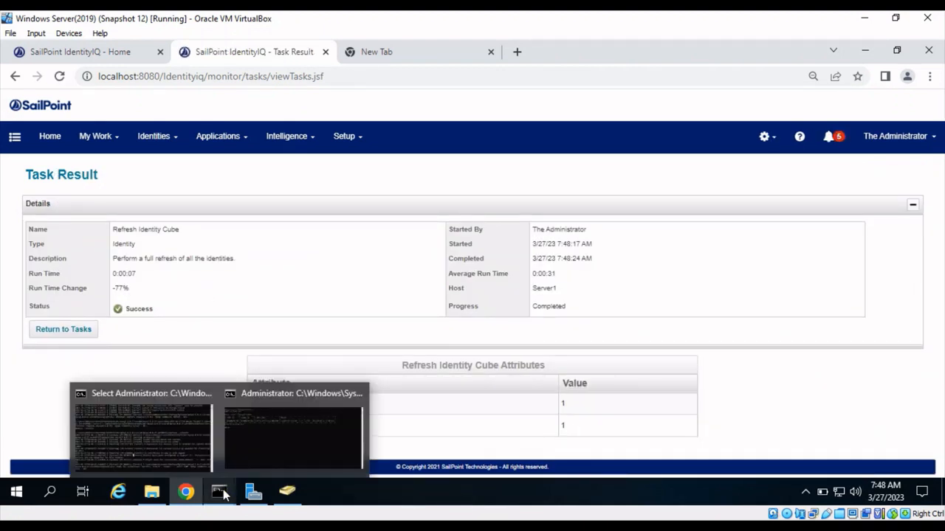
left_click(243, 444)
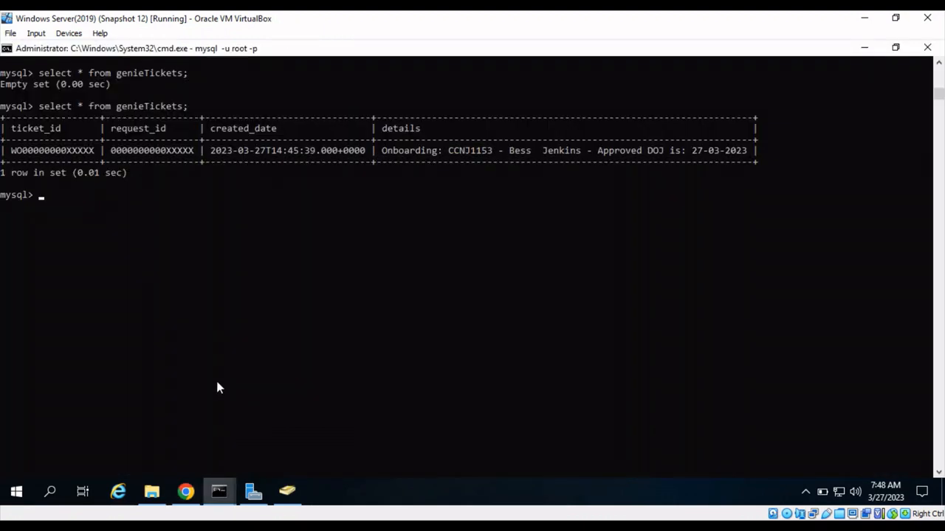
key("Up")
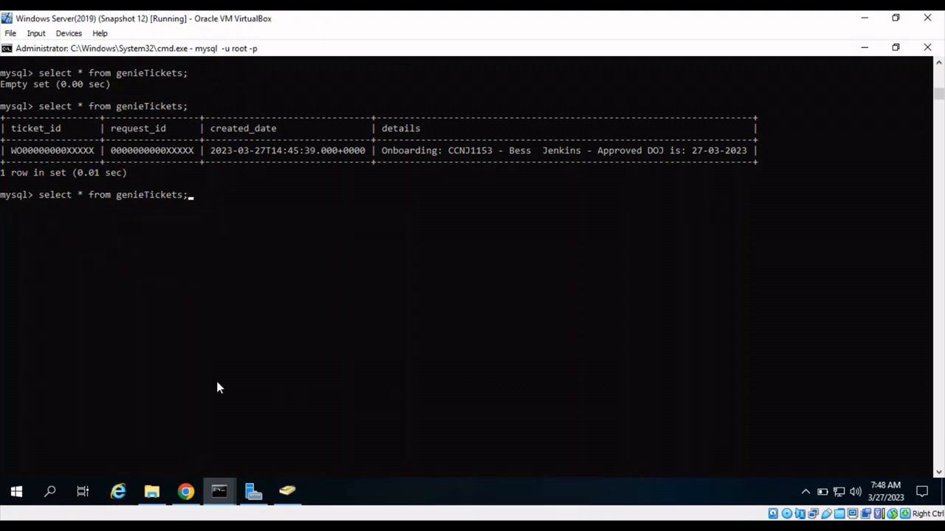
key("Return")
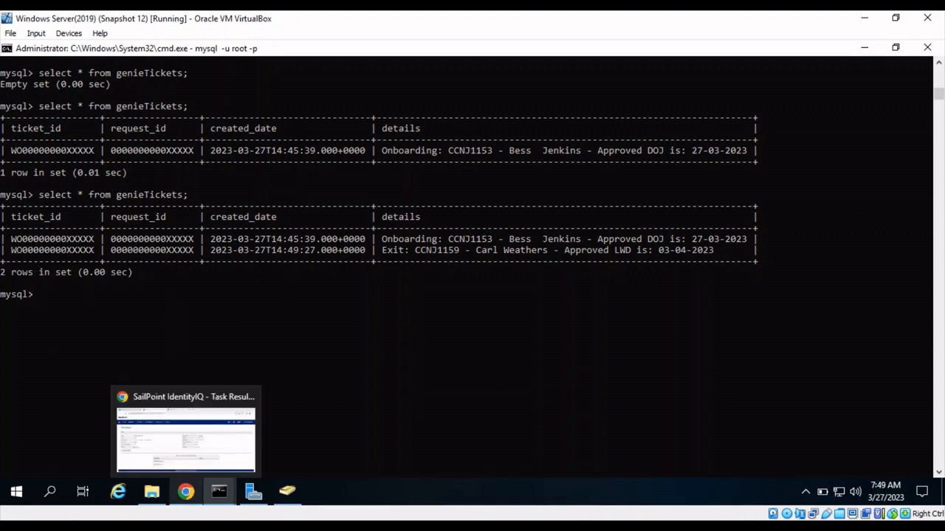
- Return to Chrome and open the IdentityIQ Tasks list
left_click(186, 491)
left_click(353, 140)
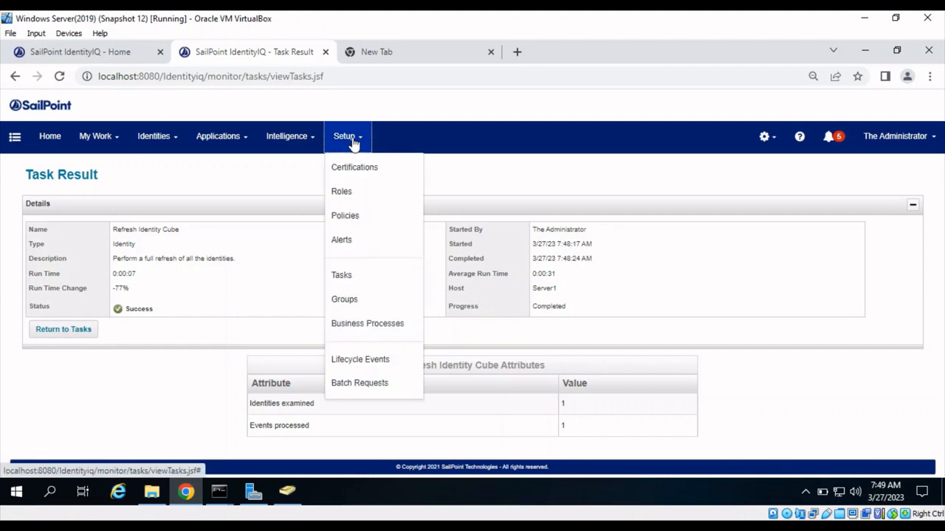
left_click(353, 276)
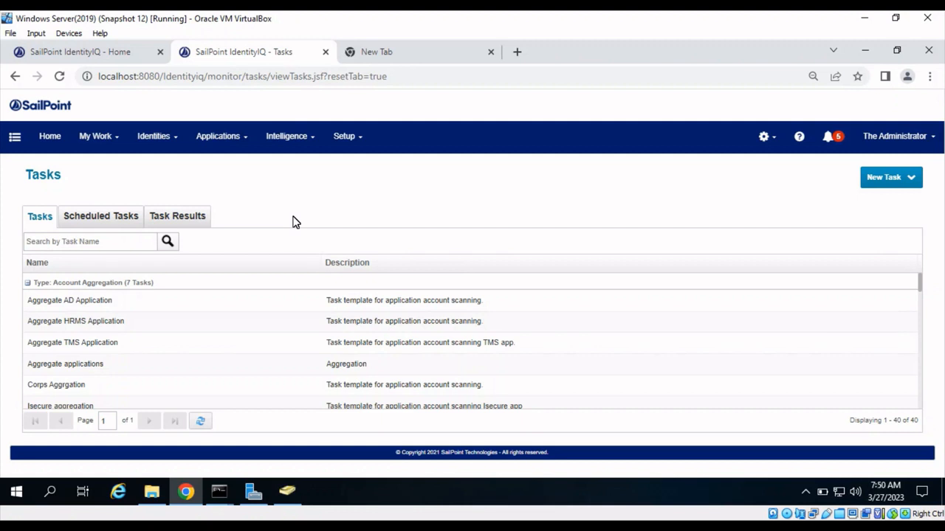
- Open the provisioning transactions in the Administrator Console and check the date of the most recent AD Application transaction
left_click(774, 144)
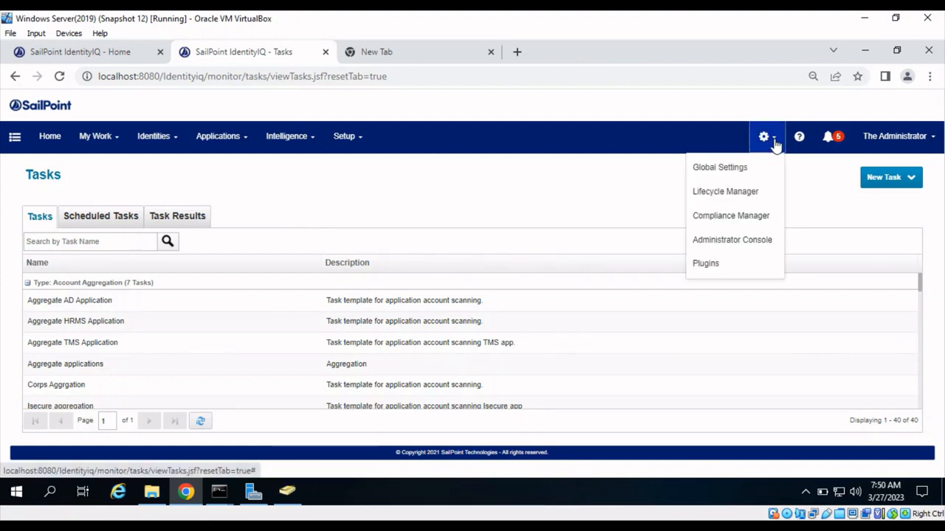
left_click(751, 247)
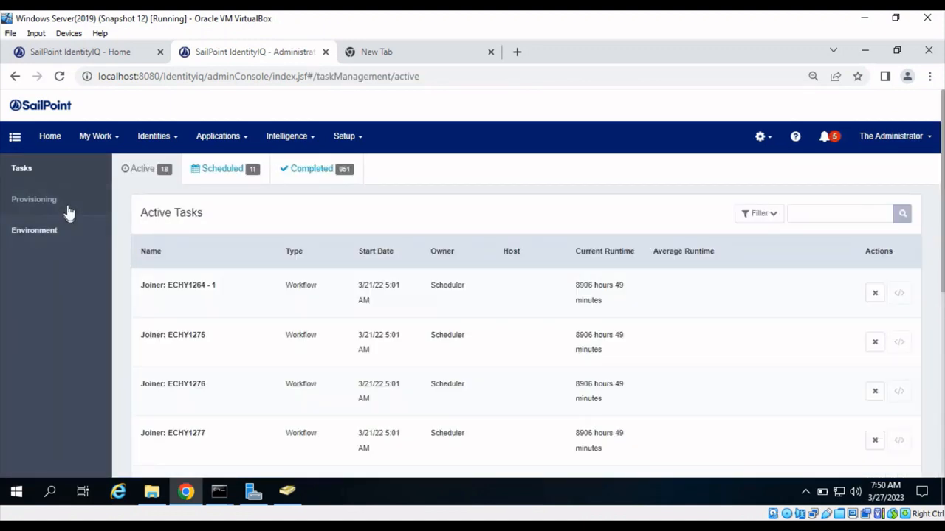
left_click(67, 212)
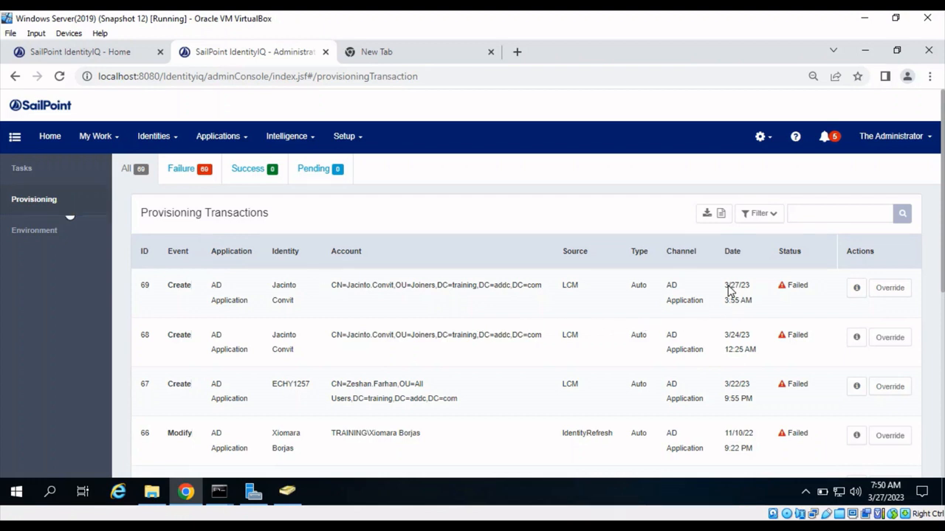
left_click_drag(727, 288, 755, 304)
left_click(755, 304)
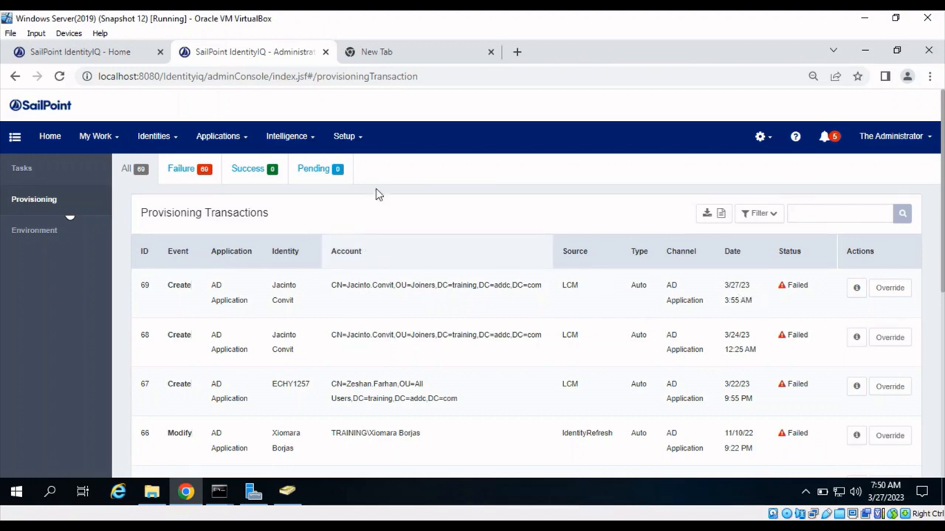
- Search the IdentityIQ Tasks list for "gen" and open Genie-Provisioning-Failure-Detection-Rule-Task for editing
left_click(363, 147)
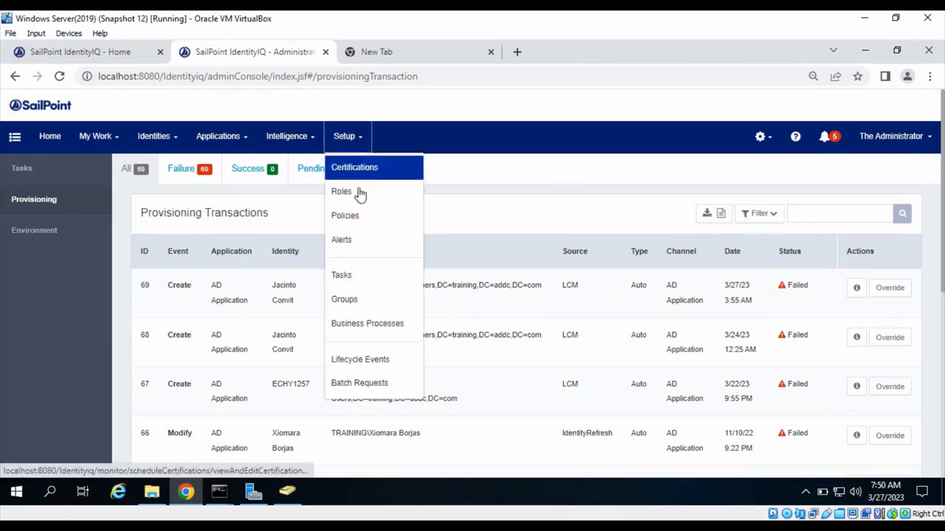
left_click(358, 290)
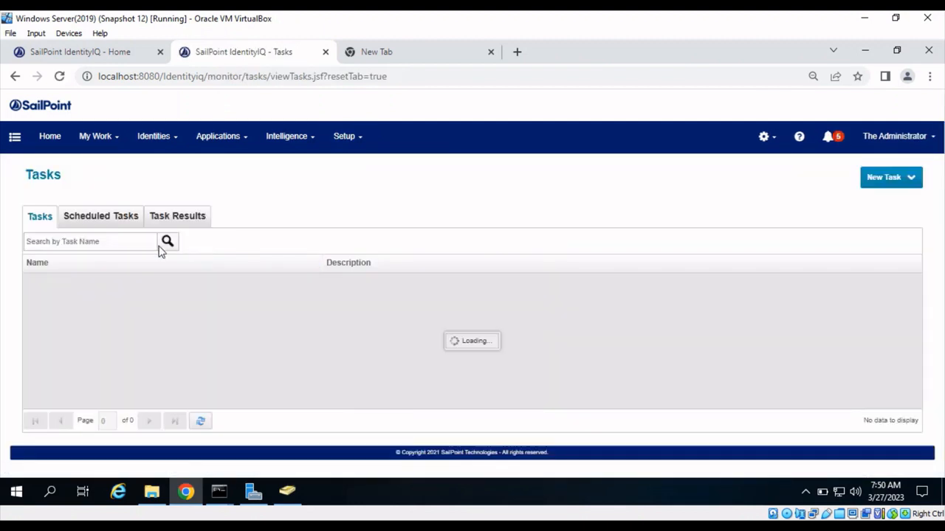
left_click(77, 242)
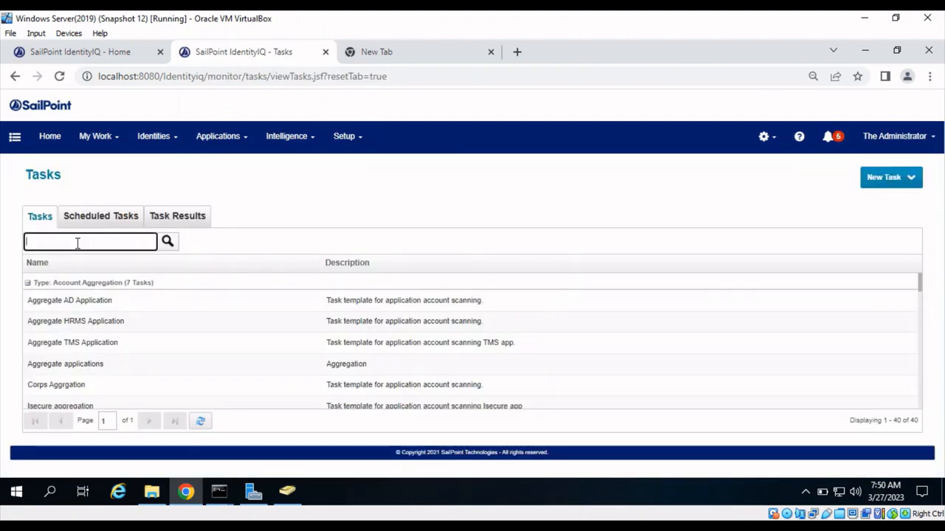
type("gen")
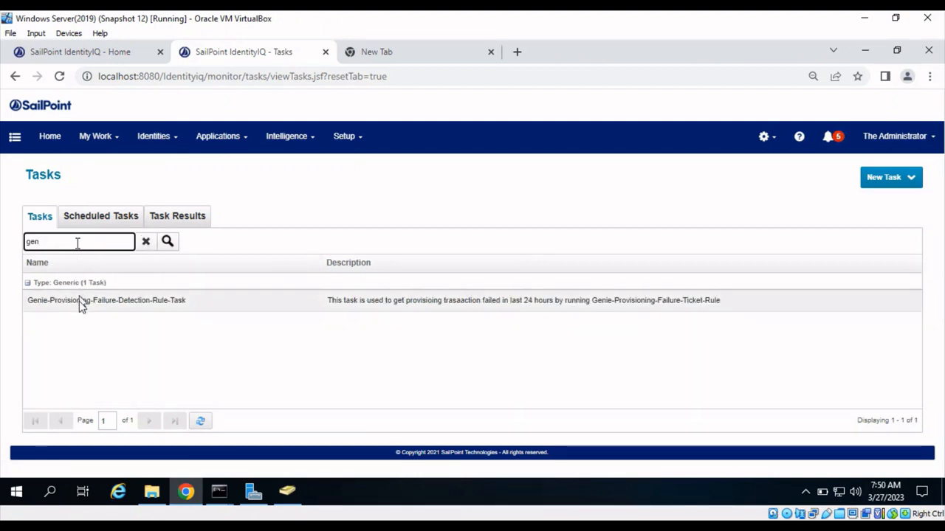
left_click(81, 303)
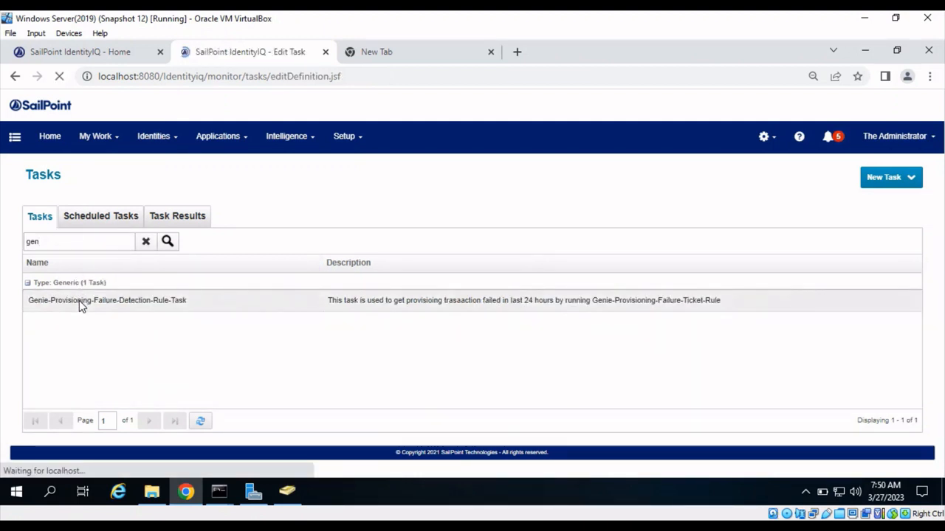
- Review the task's properties and its Genie-Provisioning-Failure-Ticket-Rule setting, and save and execute the task
scroll(205, 322, "down", 1)
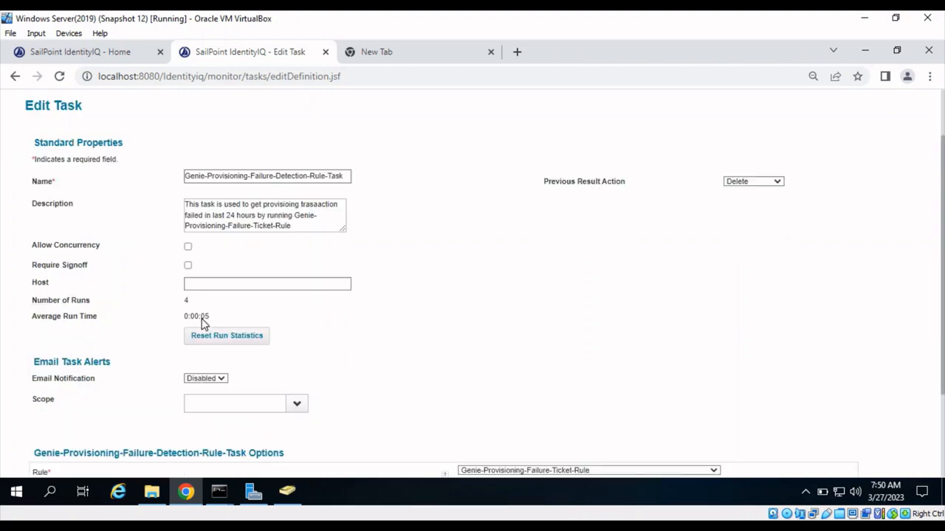
scroll(393, 325, "down", 2)
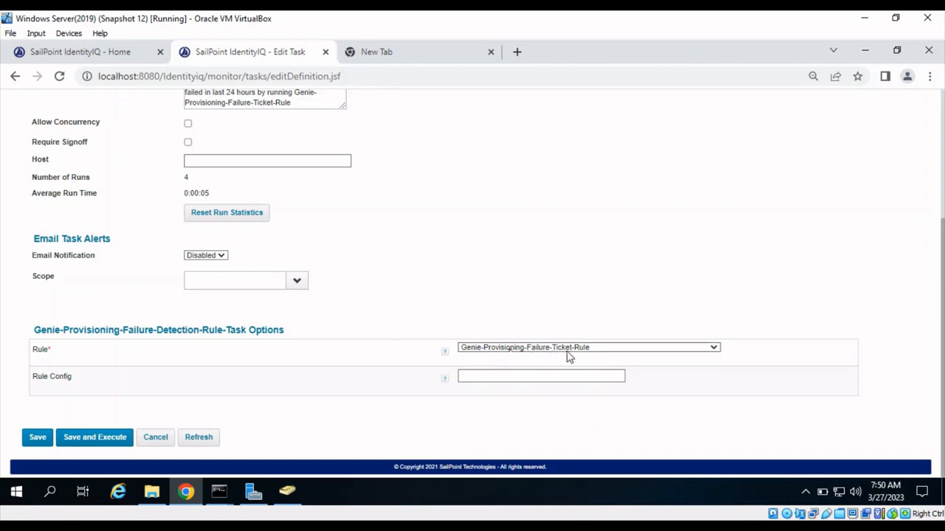
scroll(539, 316, "up", 1)
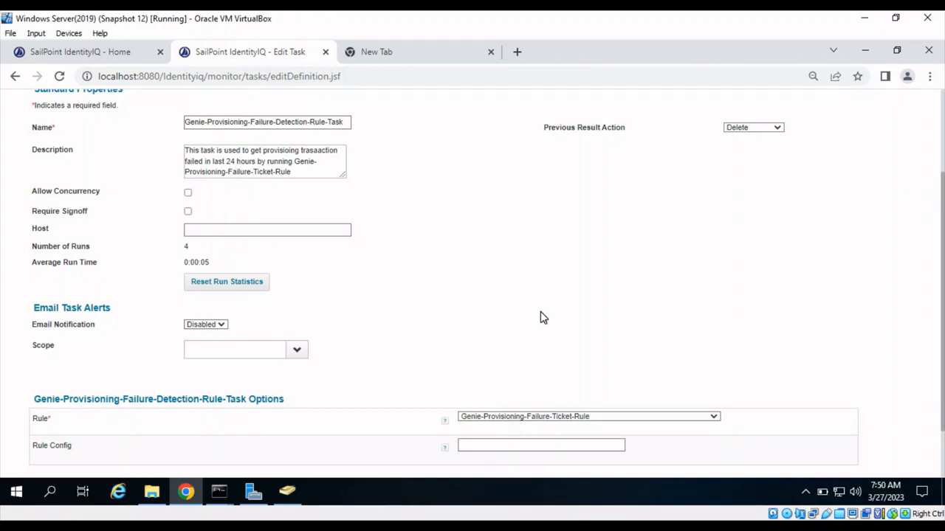
scroll(540, 318, "down", 2)
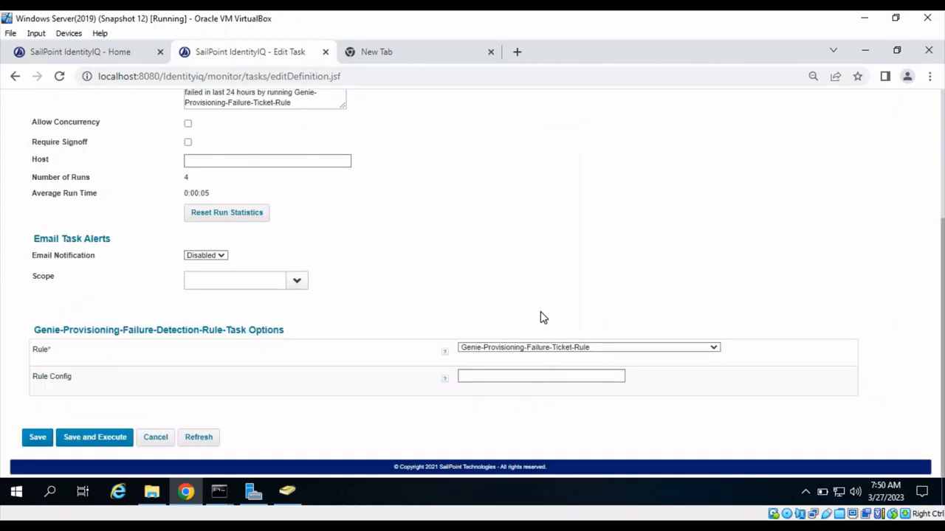
left_click(83, 443)
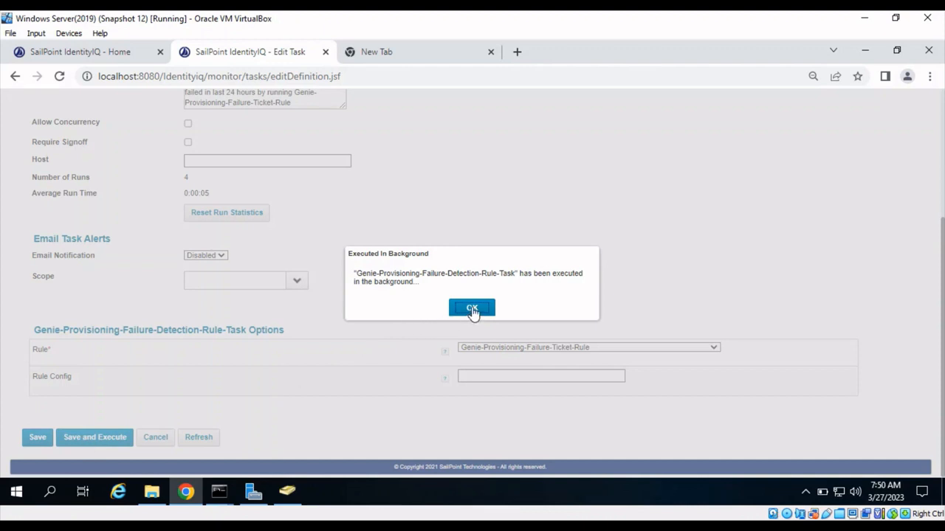
left_click(473, 310)
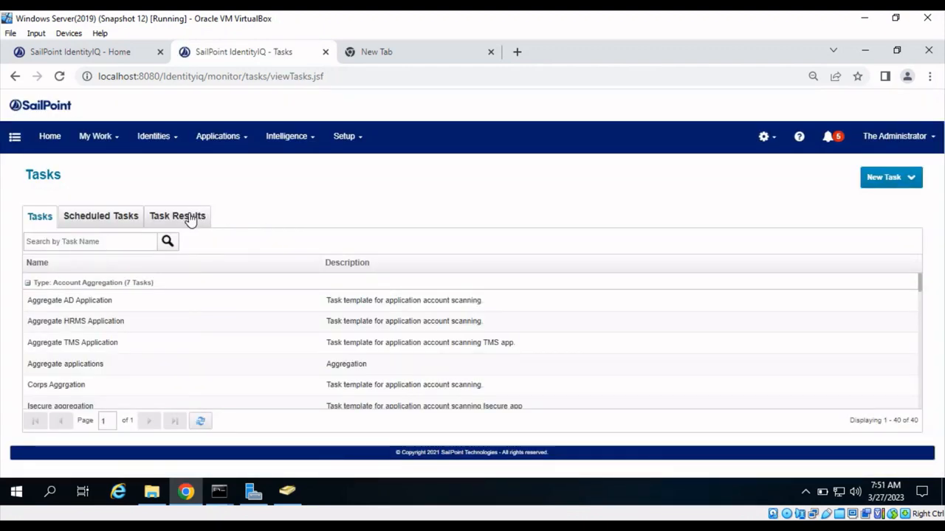
- Search the task results for "gen" and check the latest result of the Genie provisioning failure detection task
left_click(191, 217)
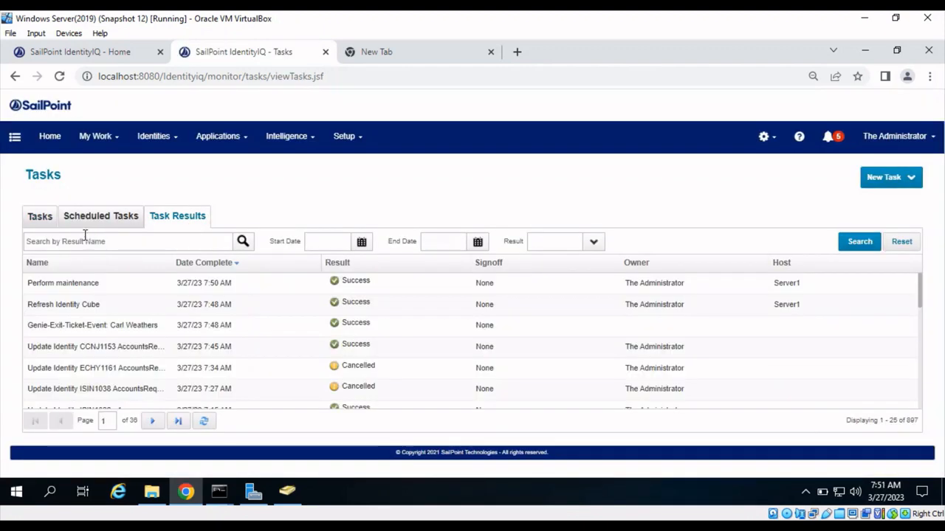
left_click(85, 237)
type("g")
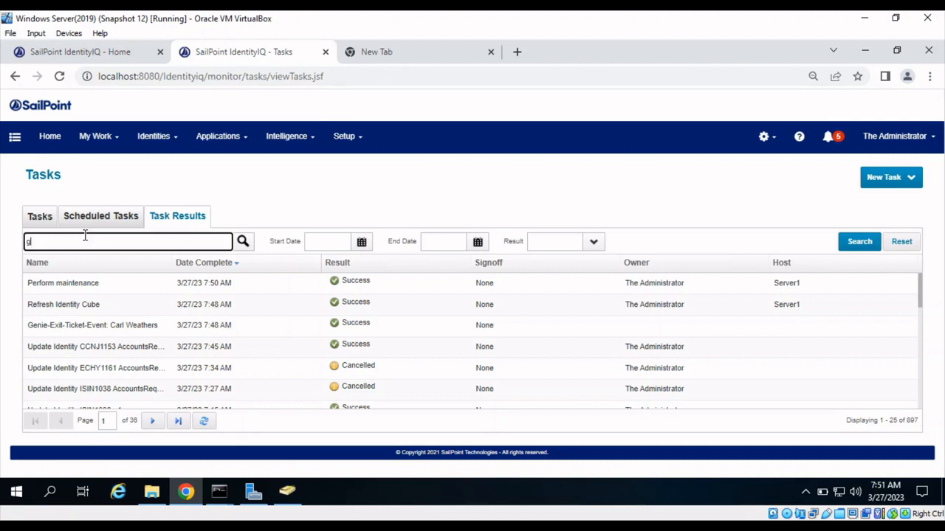
type("en")
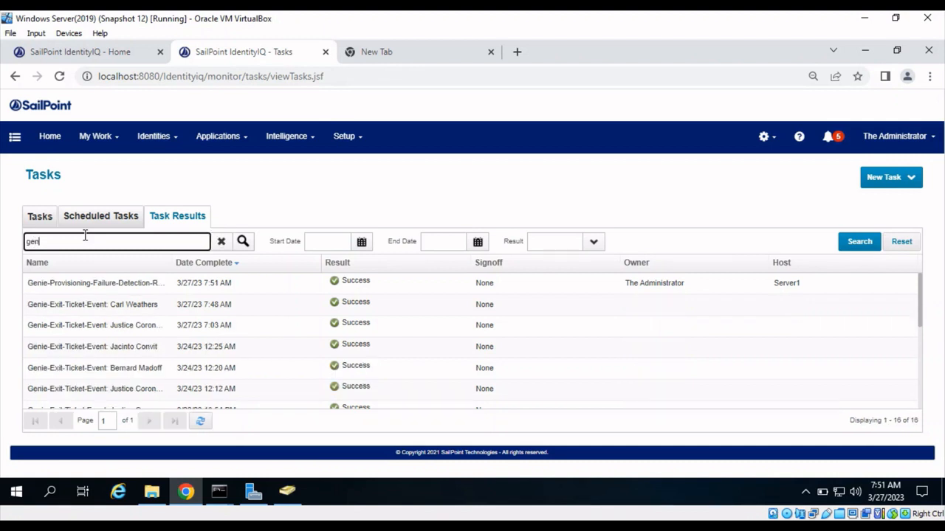
left_click(198, 284)
- Switch to the MySQL console and rerun "select * from genieTickets;" to check for the provisioning failure ticket
left_click(219, 492)
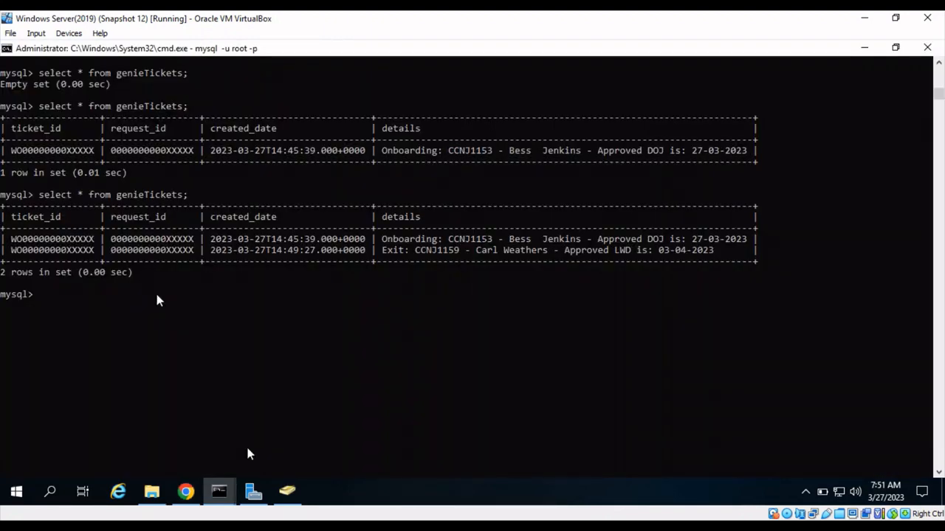
key("Up")
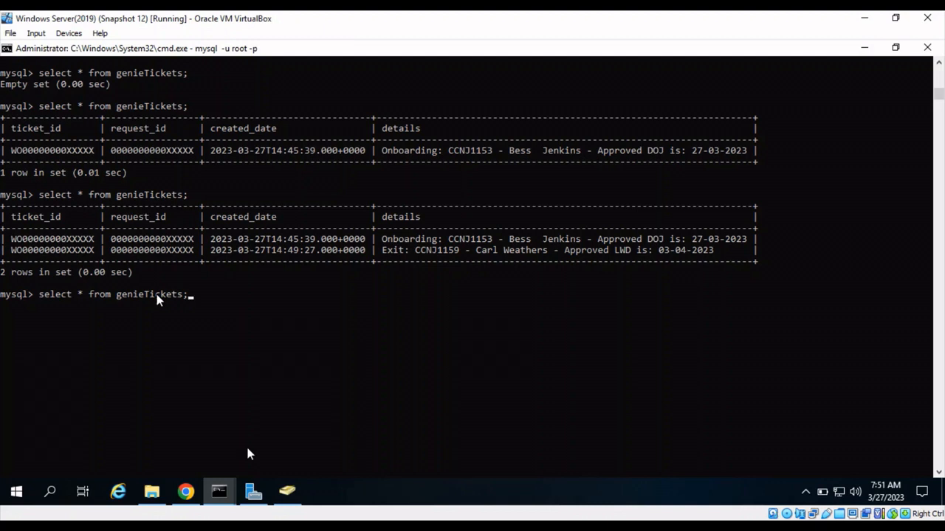
key("Return")
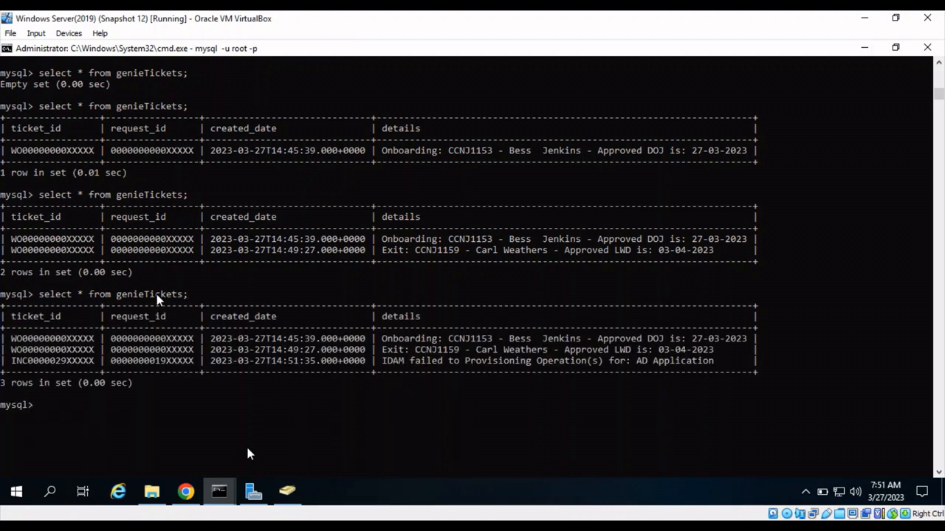